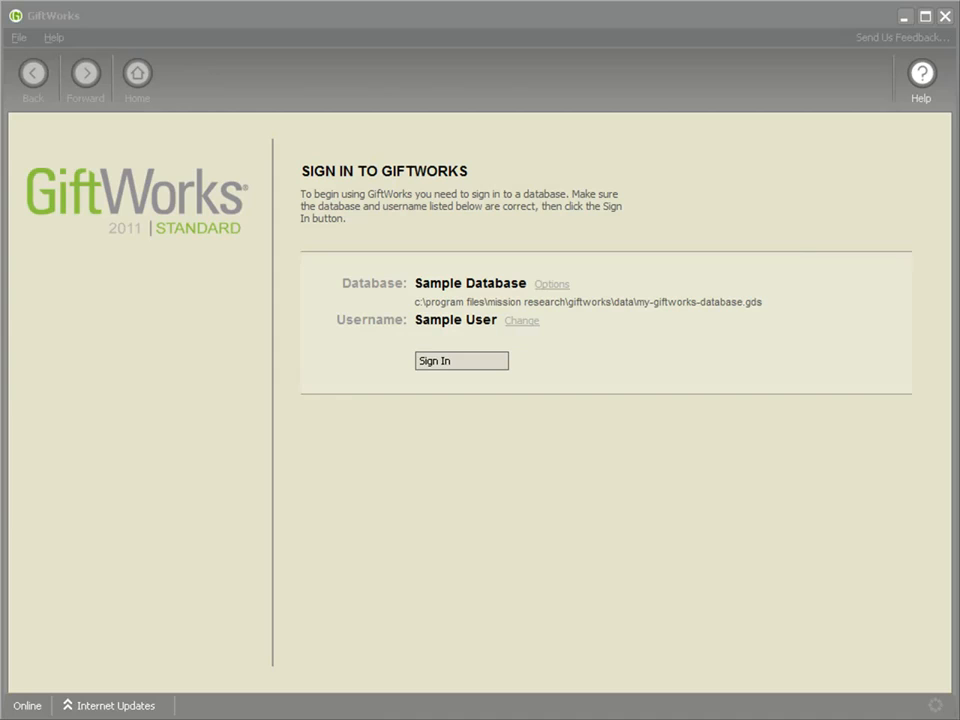
# Sign in to the Sample Database and run the Donor Growth report for All Donors over the Last 12 Months.
pyautogui.click(448, 365)
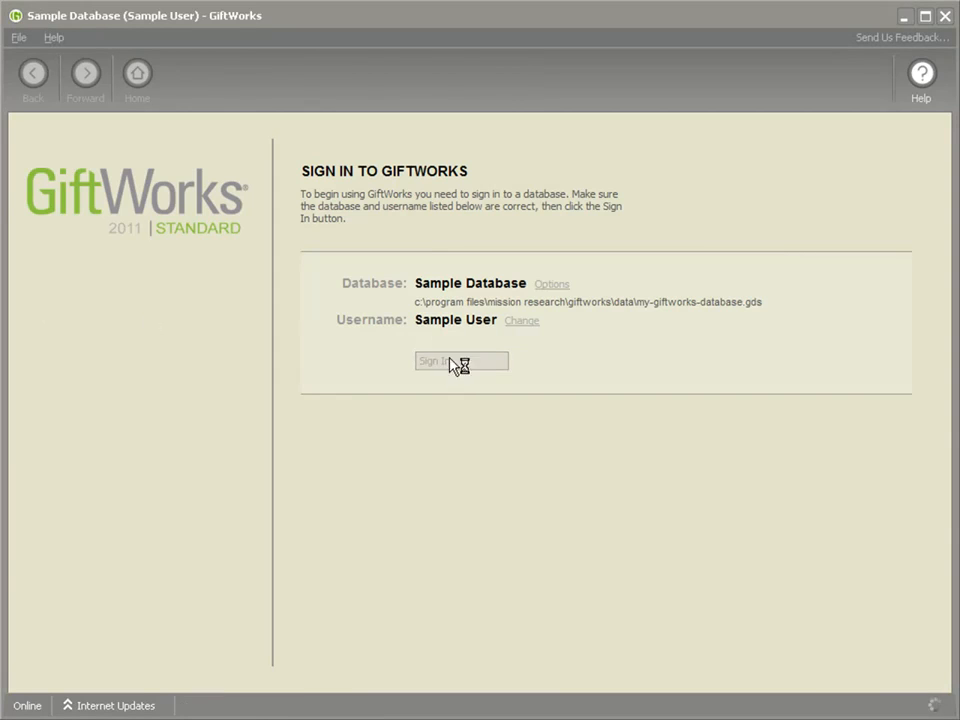
pyautogui.click(439, 78)
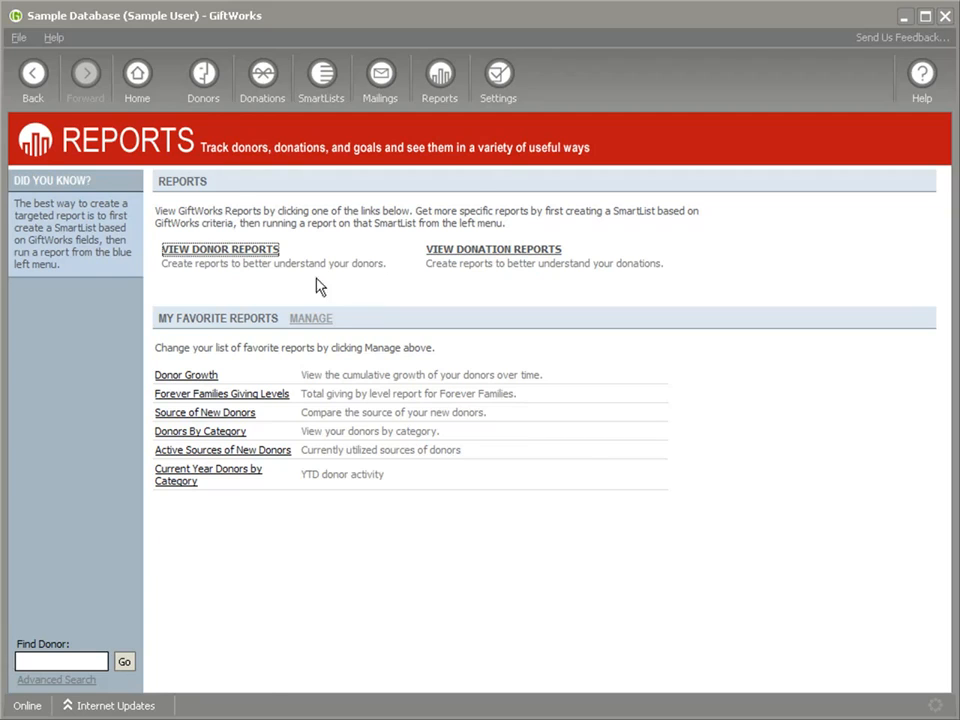
pyautogui.click(206, 252)
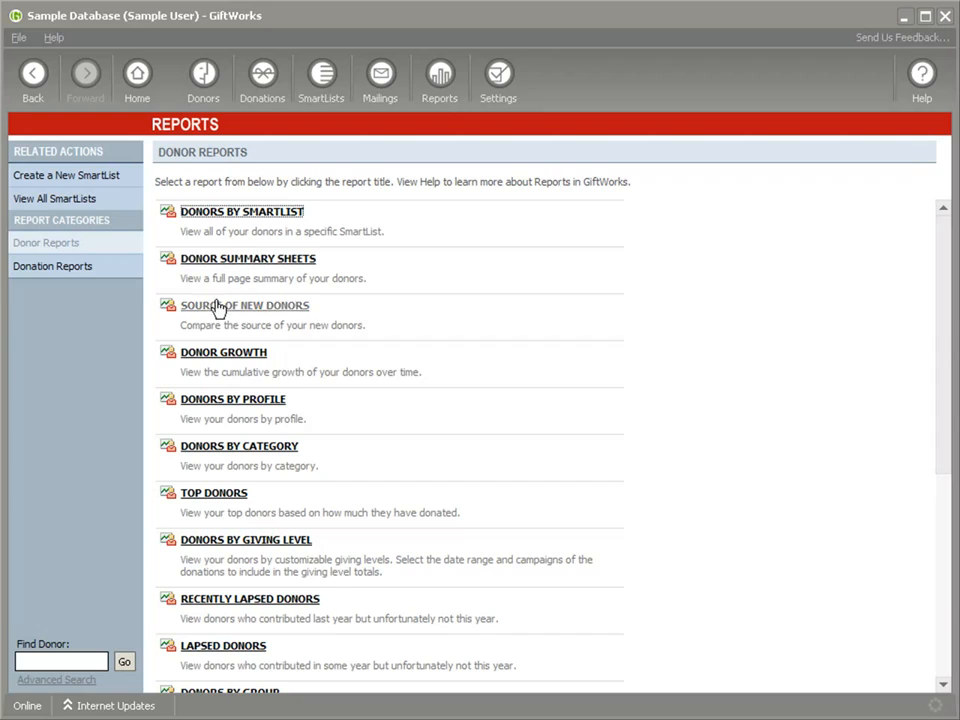
pyautogui.click(234, 356)
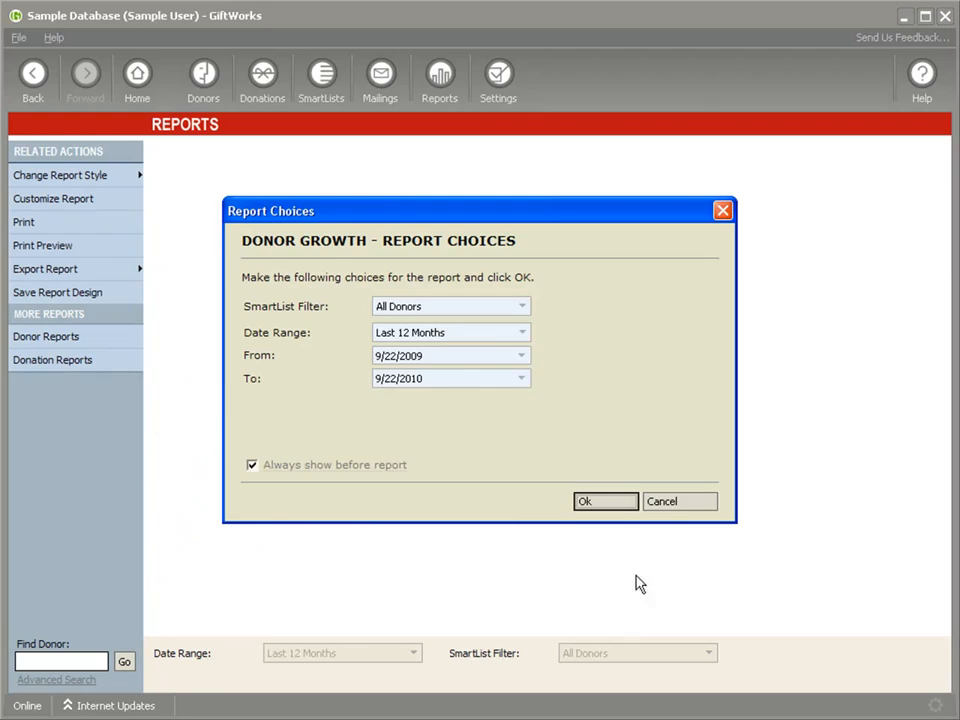
pyautogui.click(604, 503)
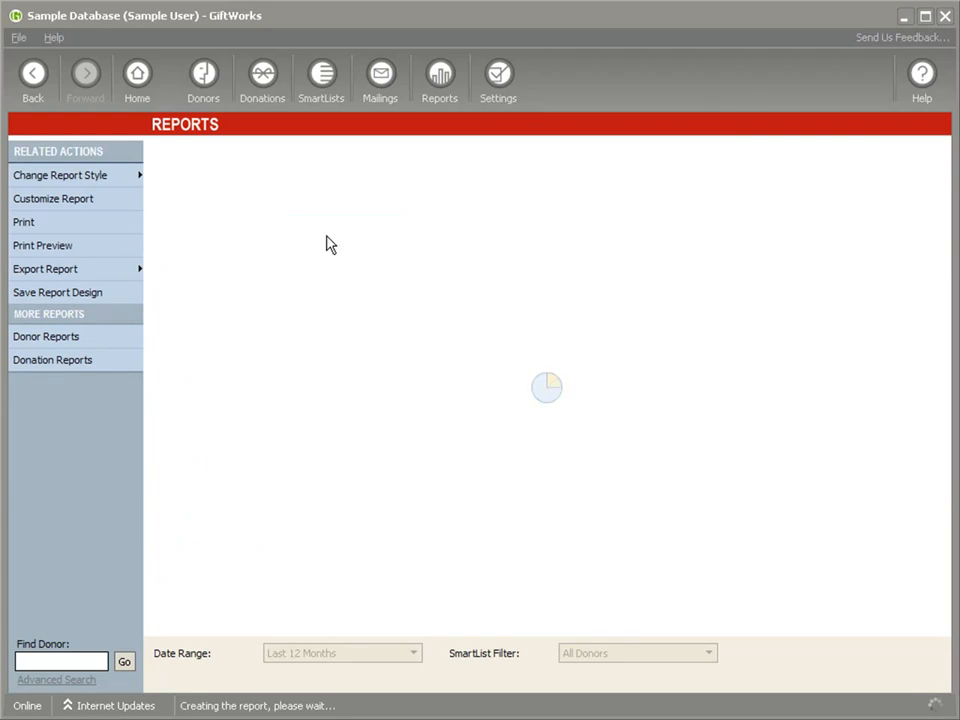
# Change the Donor Growth report to a line chart and review its column customization options, accepting them as they are.
pyautogui.click(78, 180)
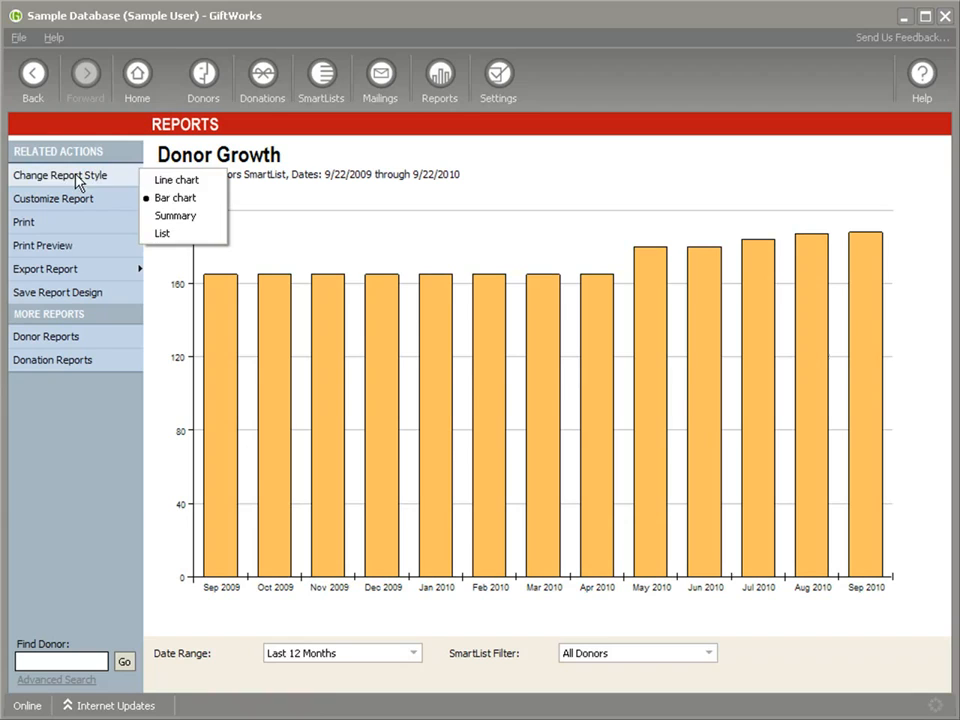
pyautogui.click(168, 181)
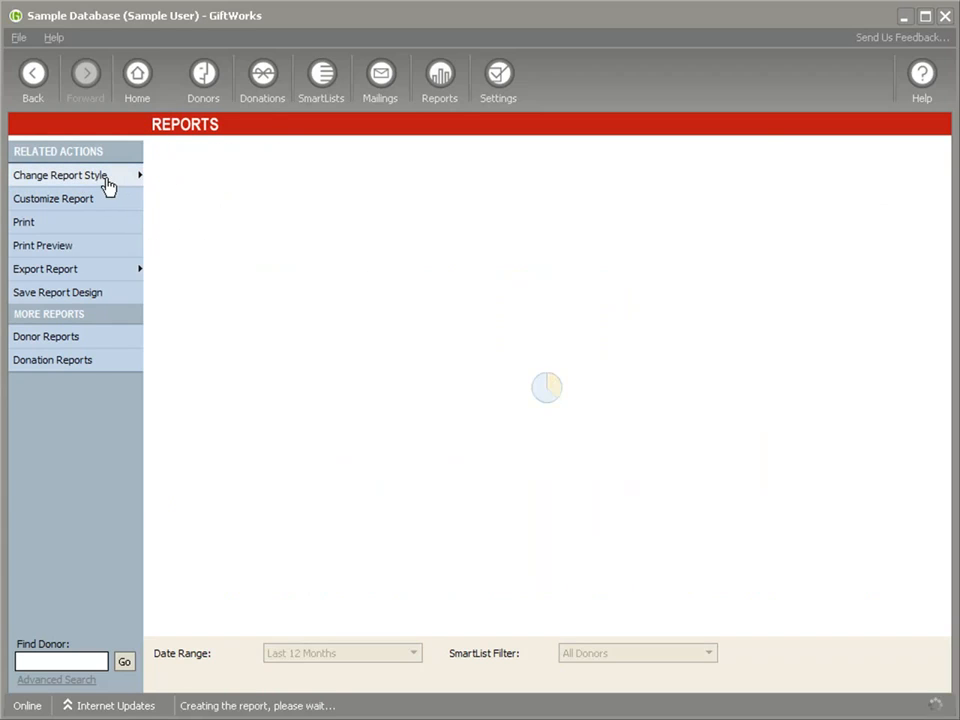
pyautogui.click(88, 201)
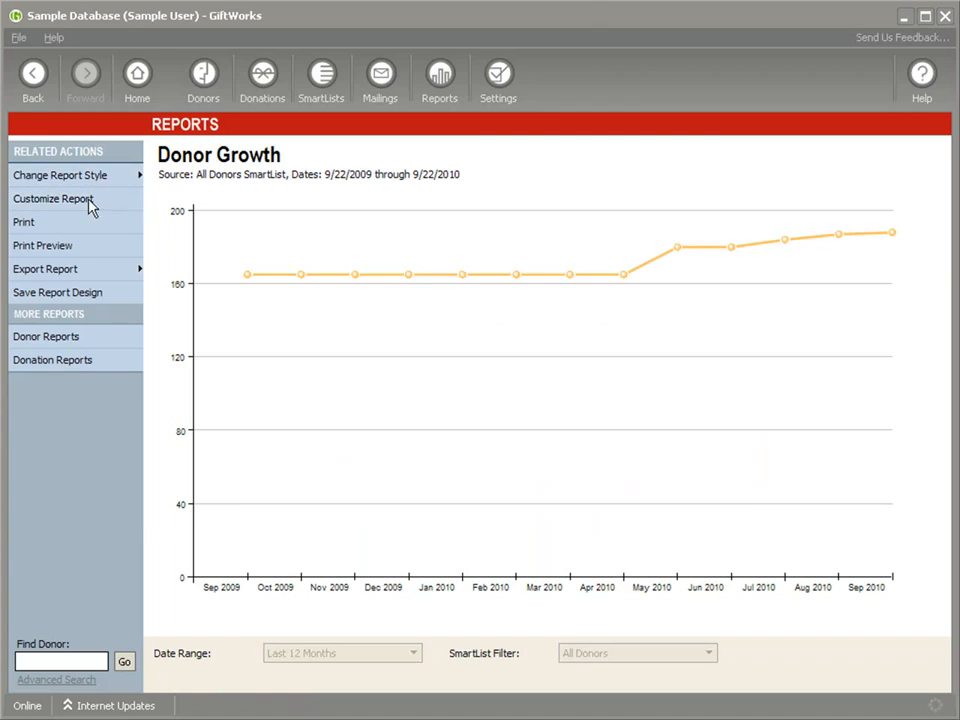
pyautogui.click(432, 248)
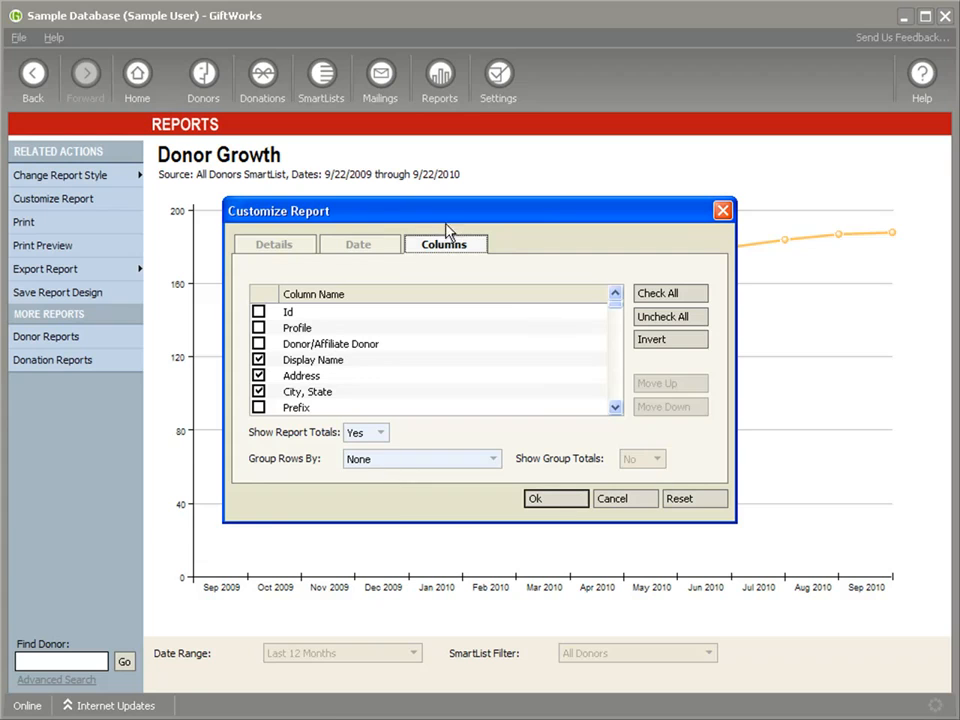
pyautogui.click(560, 501)
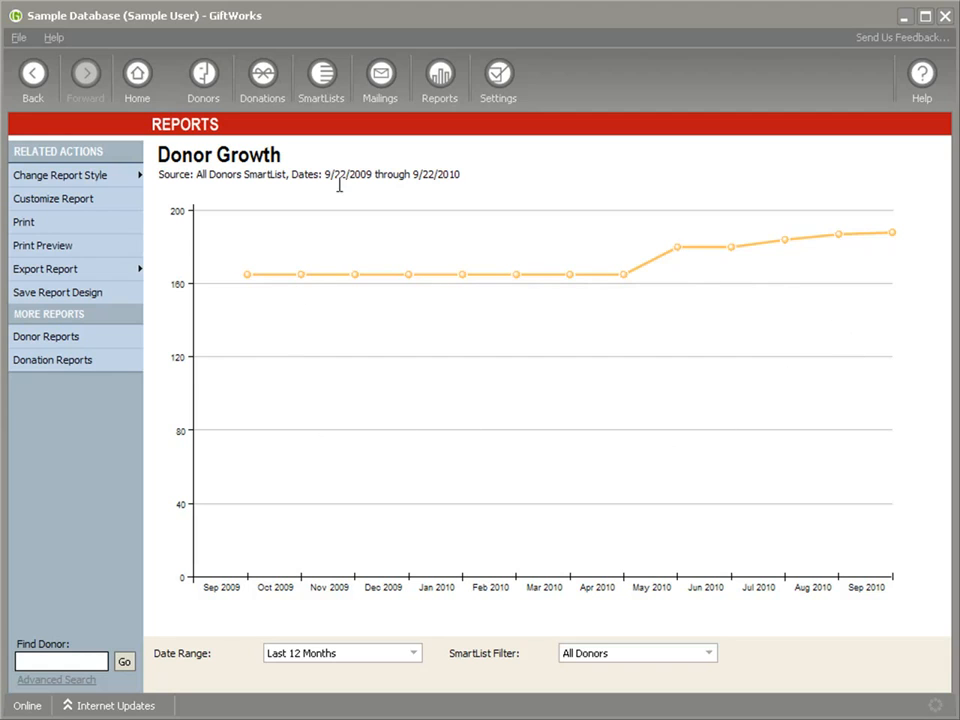
# Save the report design under the name "Donor Growth - line chart".
pyautogui.click(52, 294)
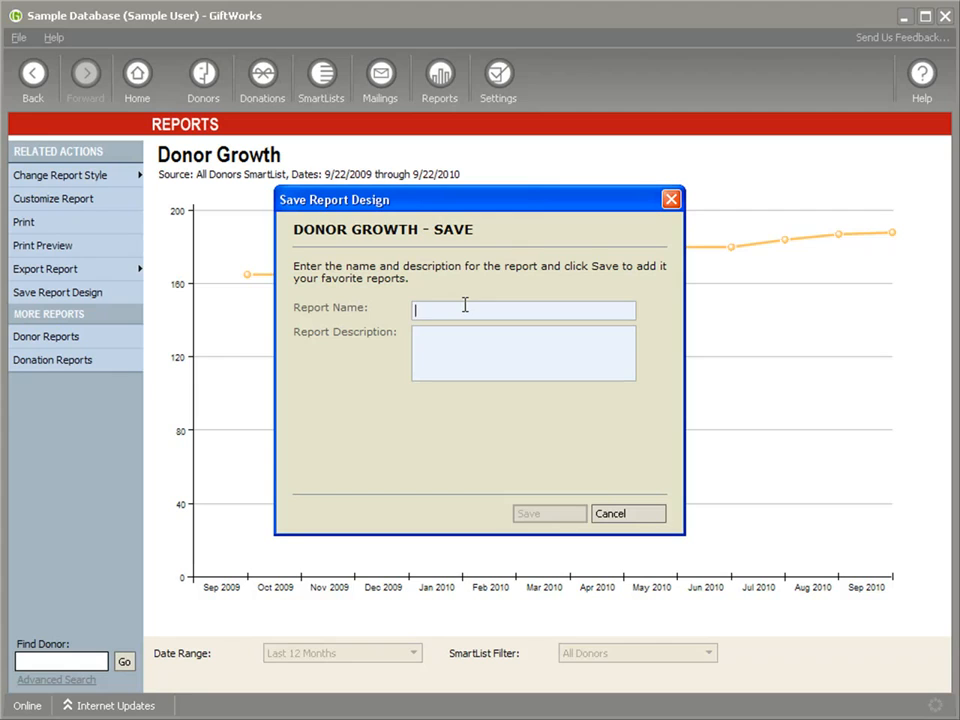
pyautogui.write('Donor Grow')
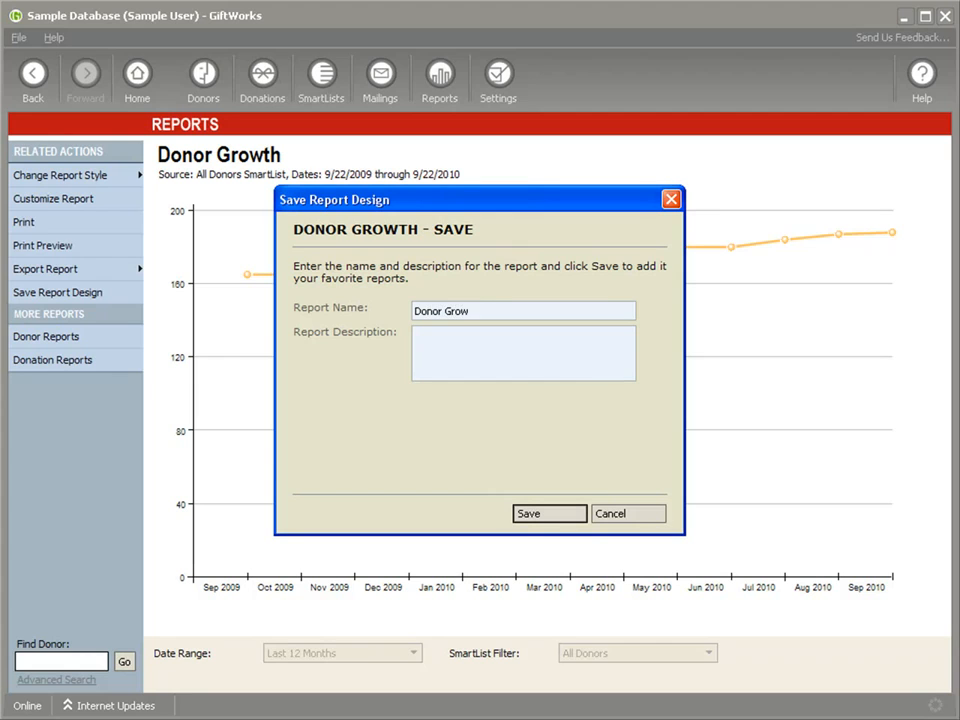
pyautogui.write('th - line chart')
pyautogui.click(528, 514)
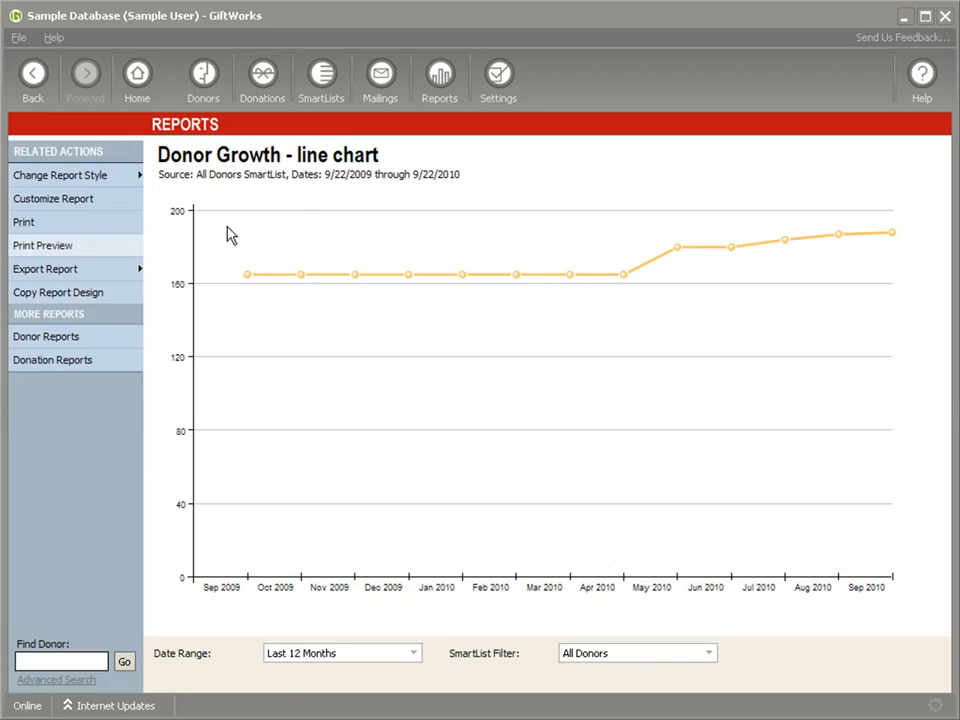
# Run the saved "Donor Growth - line chart" report from the favorite reports with its default choices.
pyautogui.click(441, 80)
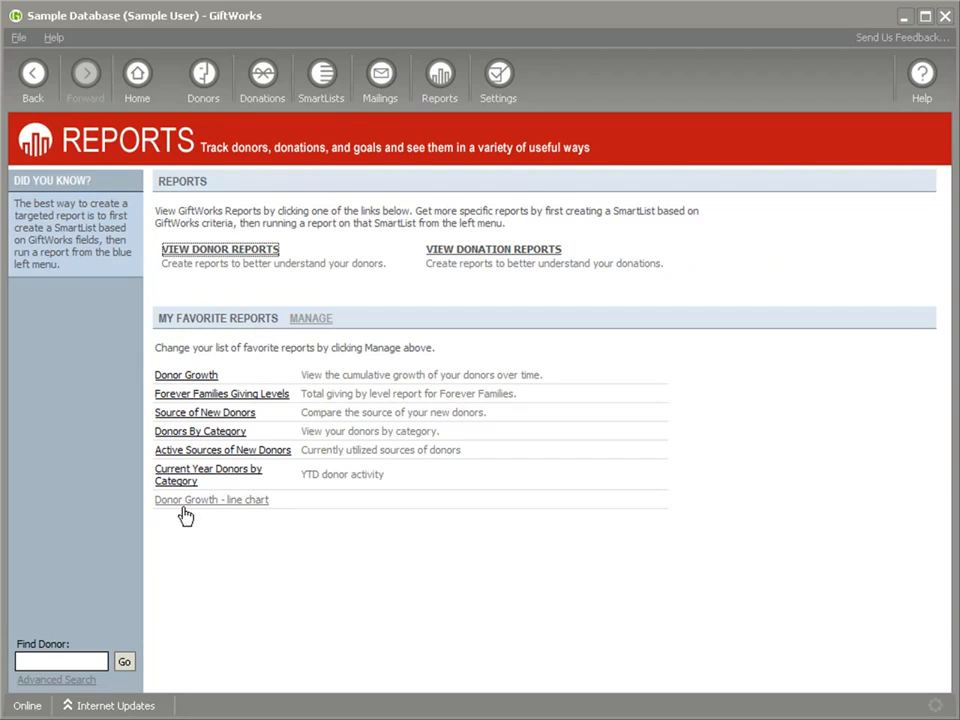
pyautogui.click(256, 508)
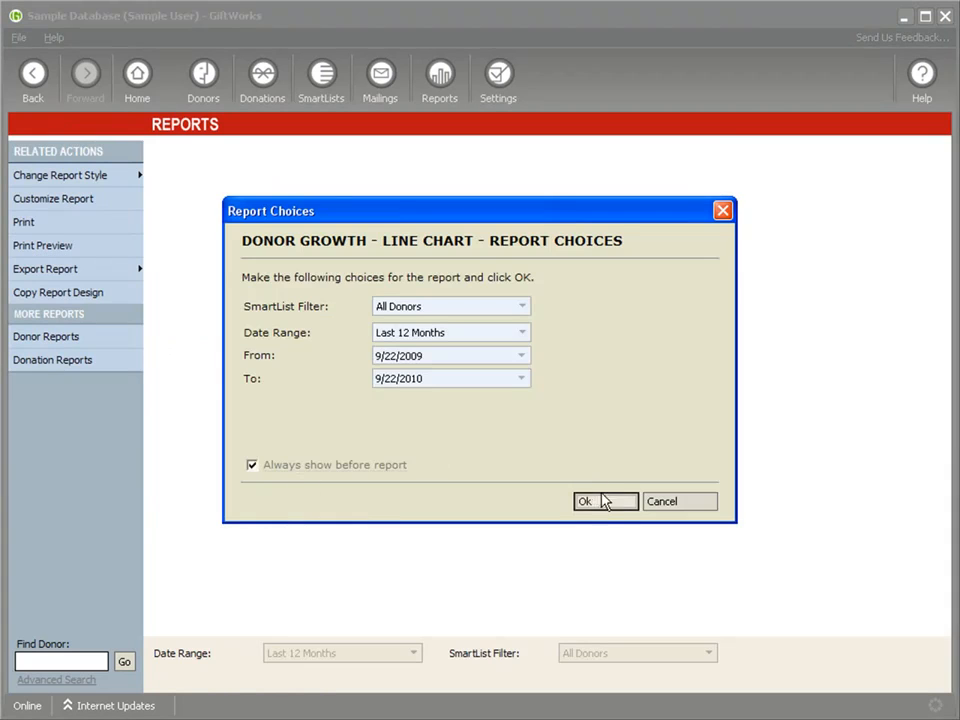
pyautogui.click(604, 501)
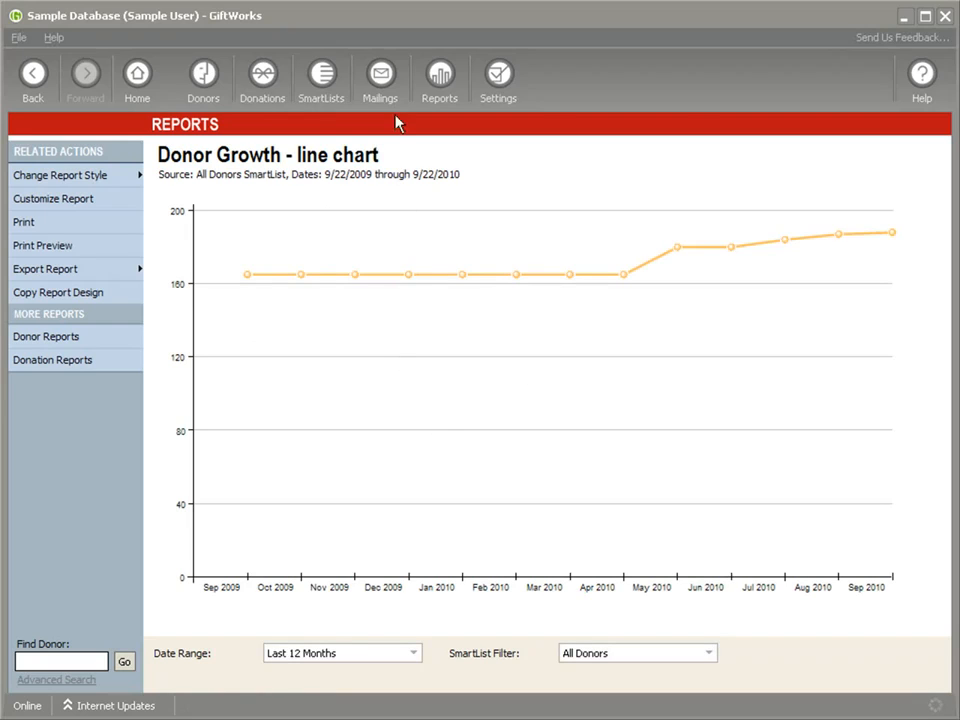
# Run the standard Donor Growth report from the donor reports with default choices and change its style to List.
pyautogui.click(442, 80)
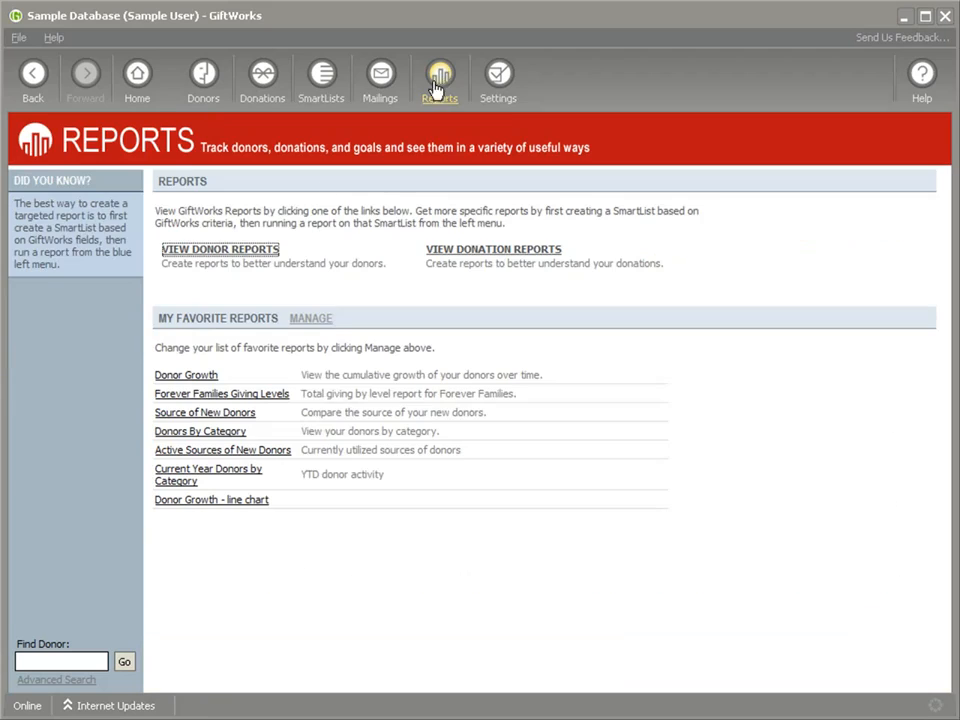
pyautogui.click(239, 254)
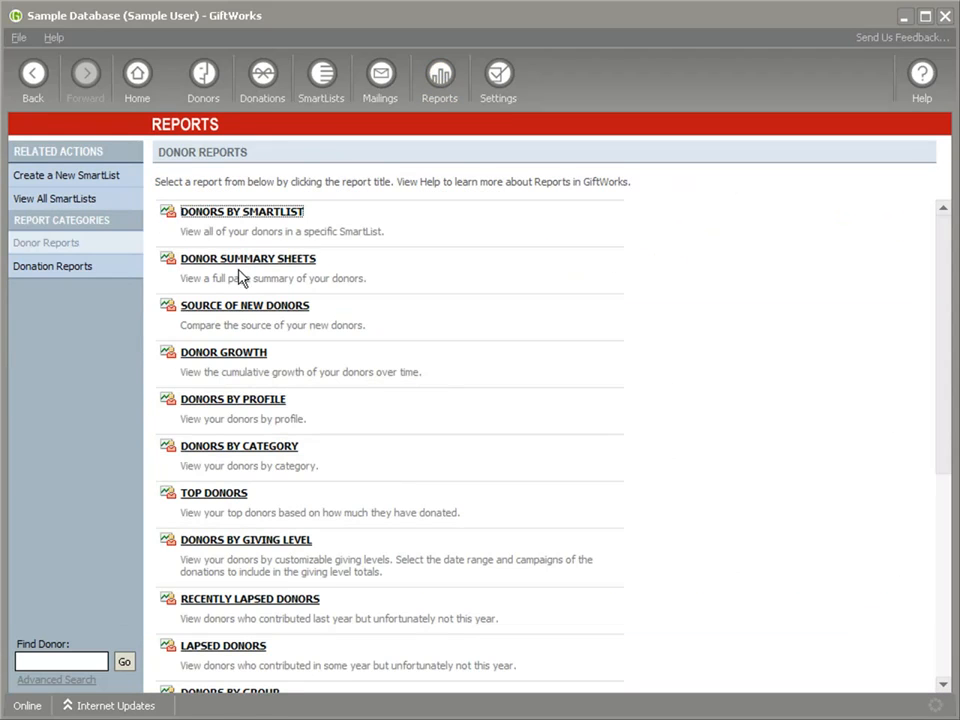
pyautogui.click(222, 354)
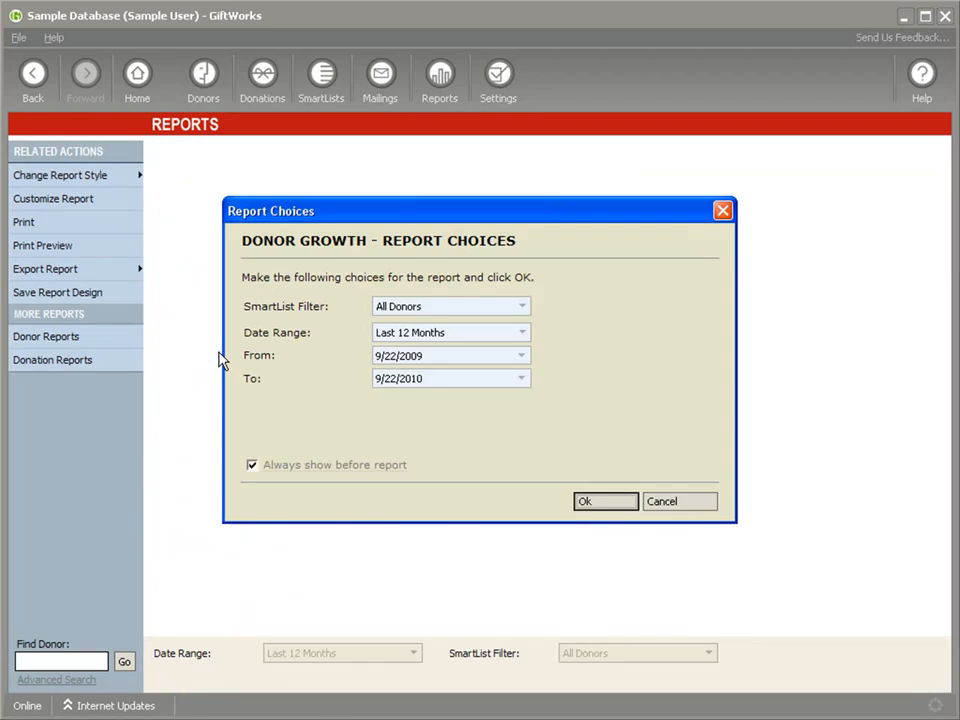
pyautogui.click(606, 503)
pyautogui.click(109, 182)
pyautogui.click(188, 235)
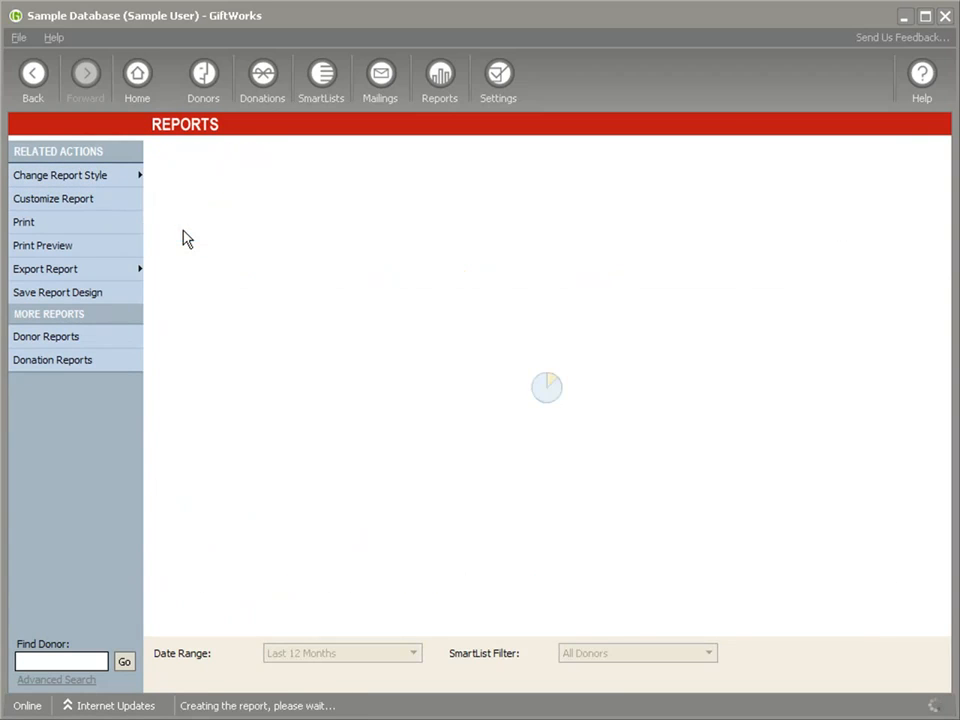
# Customize the Donor Growth list by removing the Address and City, State columns.
pyautogui.click(79, 203)
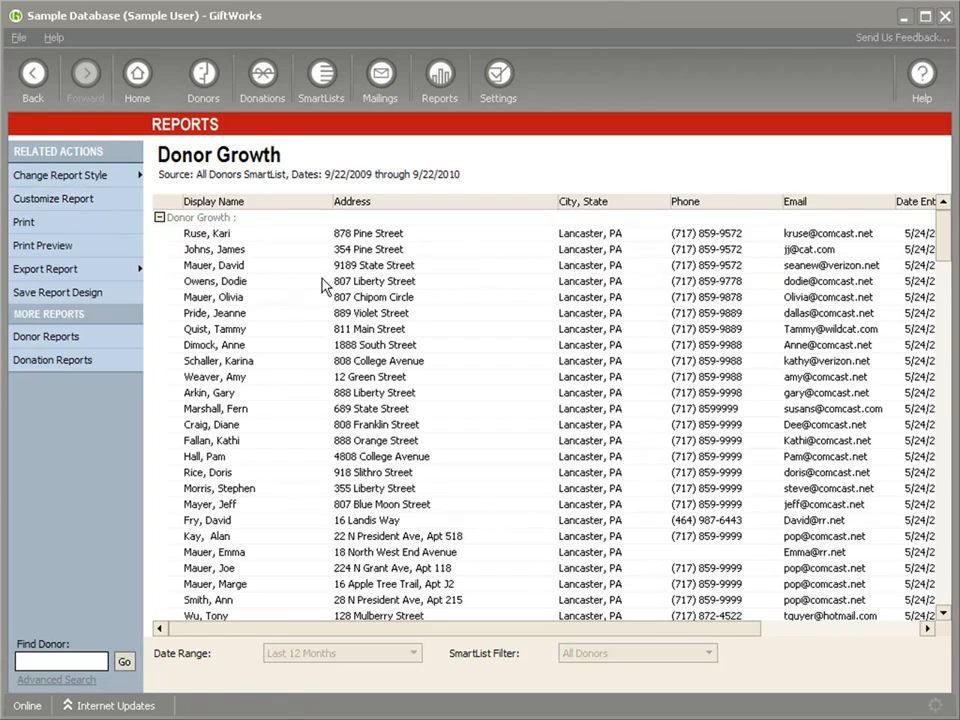
pyautogui.click(430, 246)
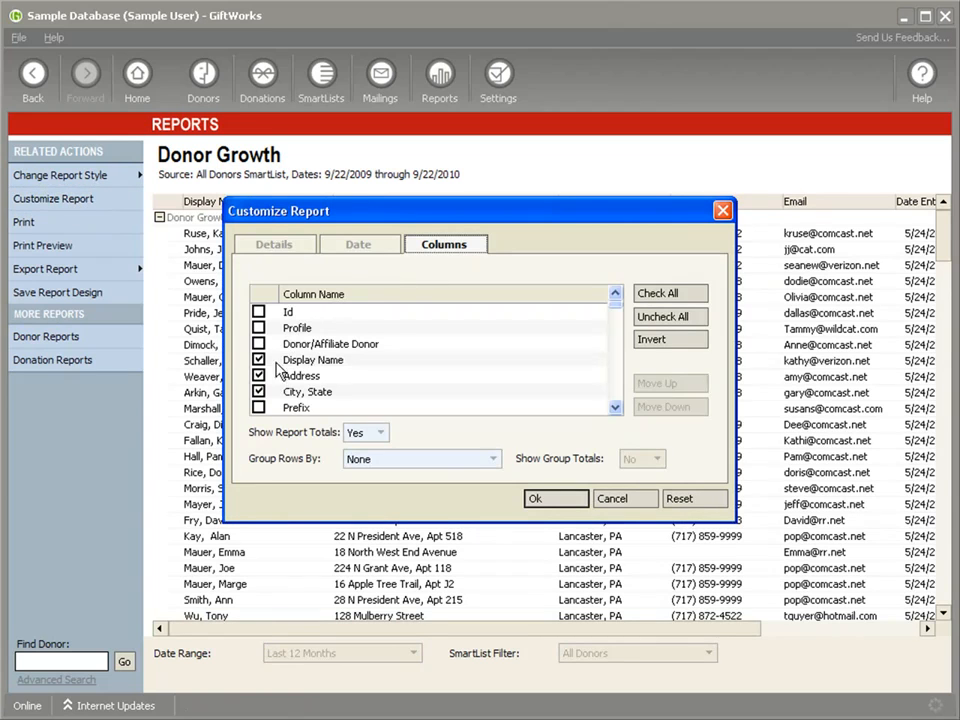
pyautogui.click(290, 391)
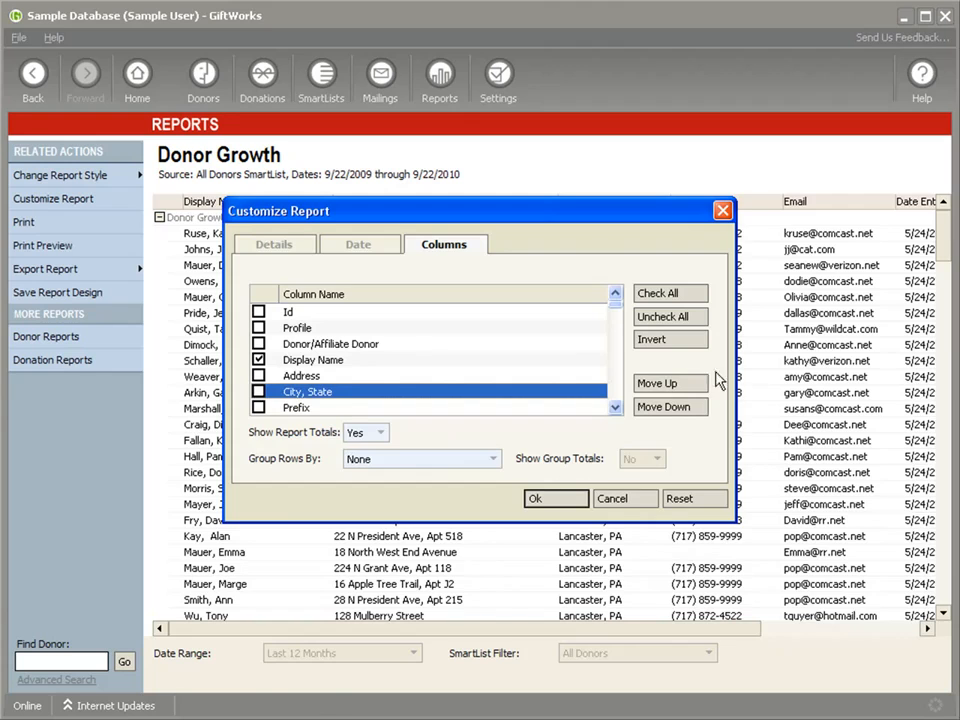
pyautogui.click(552, 499)
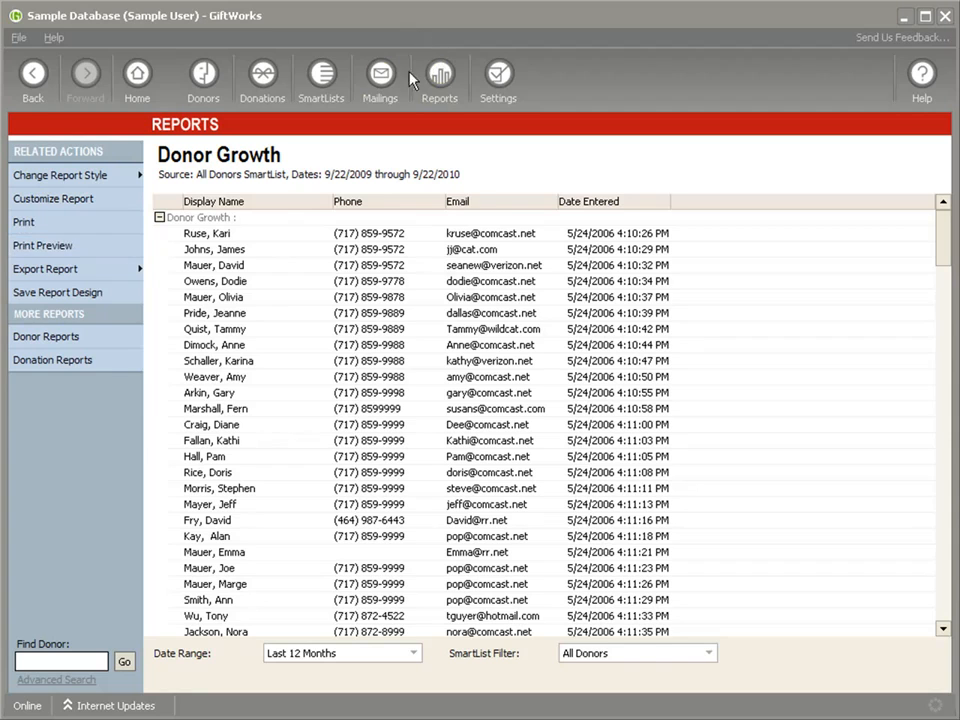
# Reopen the standard Donor Growth report from the donor reports to check which style and columns it uses.
pyautogui.click(380, 80)
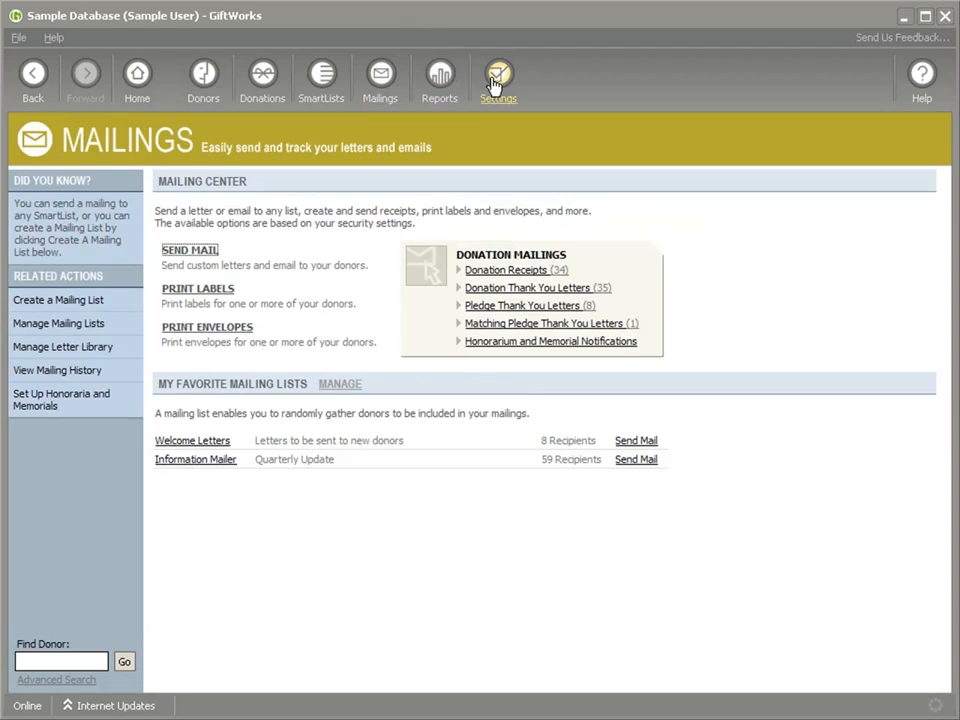
pyautogui.click(444, 82)
pyautogui.click(210, 250)
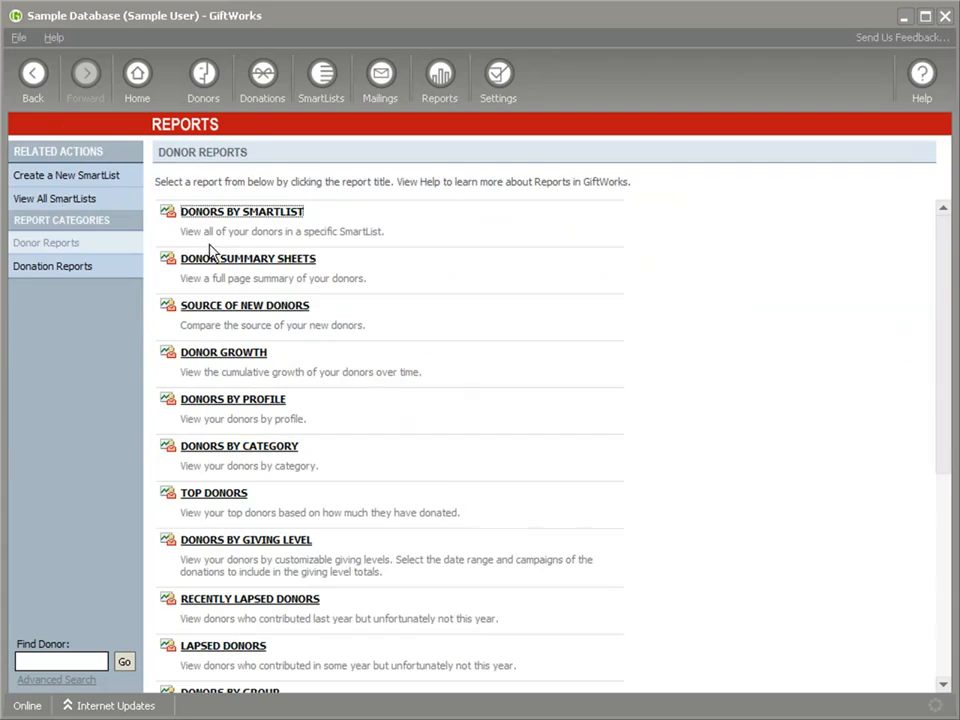
pyautogui.click(221, 360)
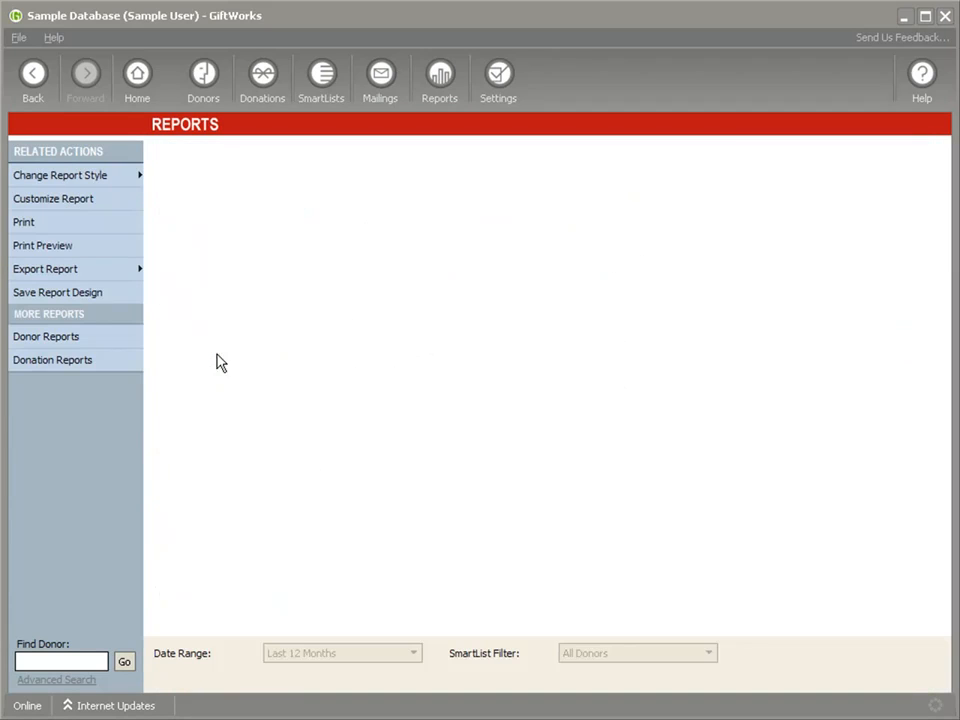
pyautogui.click(598, 503)
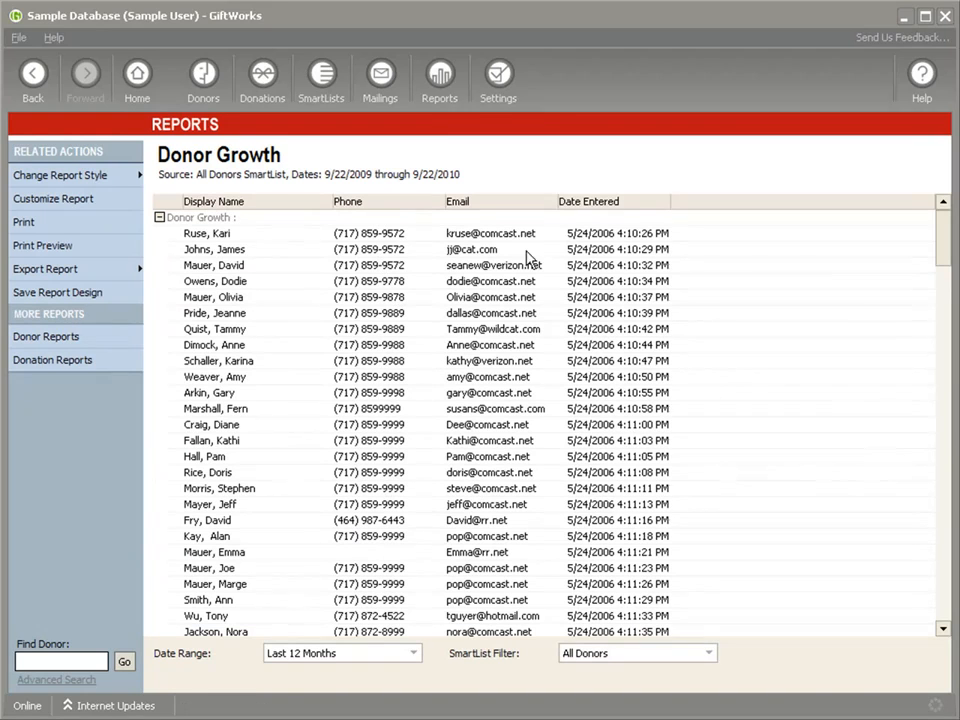
# Run the favorite report "Donor Growth - line chart" to compare its saved design with the standard report.
pyautogui.click(443, 82)
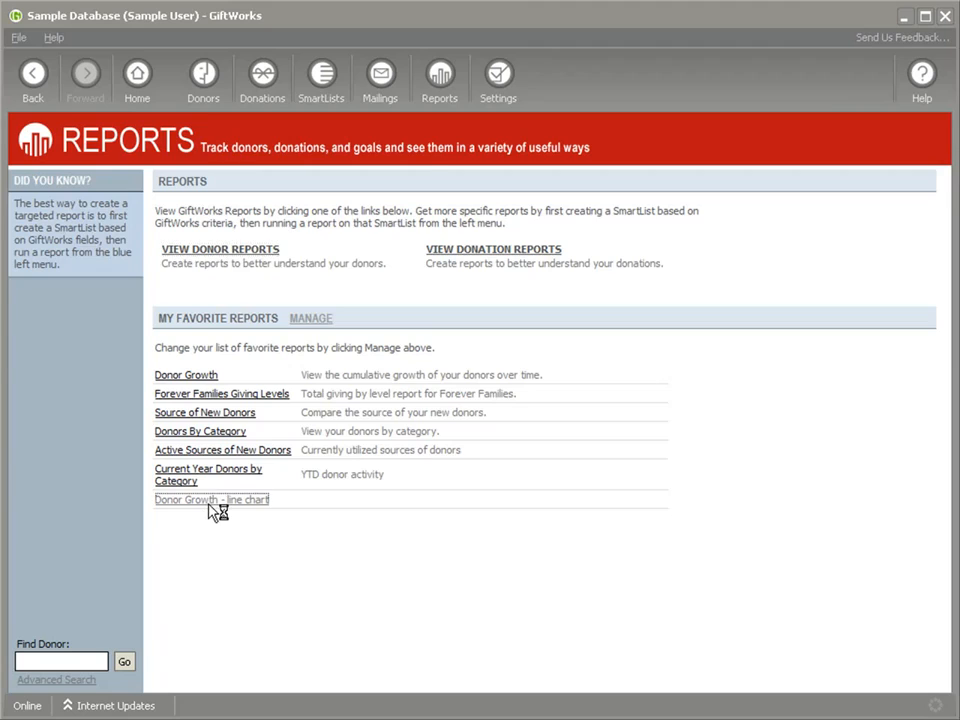
pyautogui.click(209, 507)
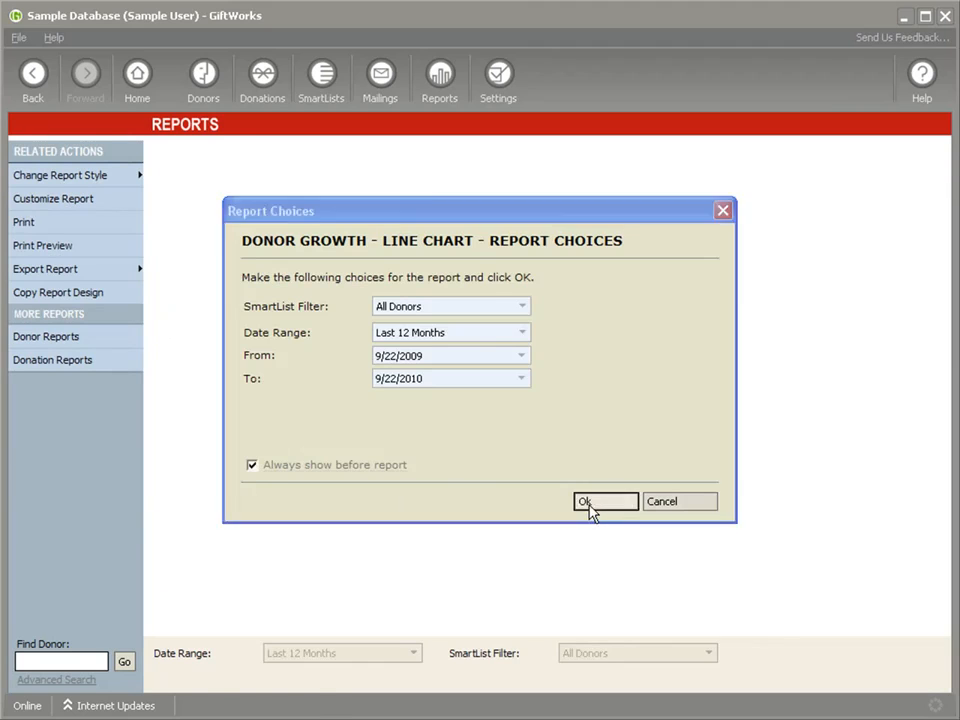
pyautogui.click(590, 507)
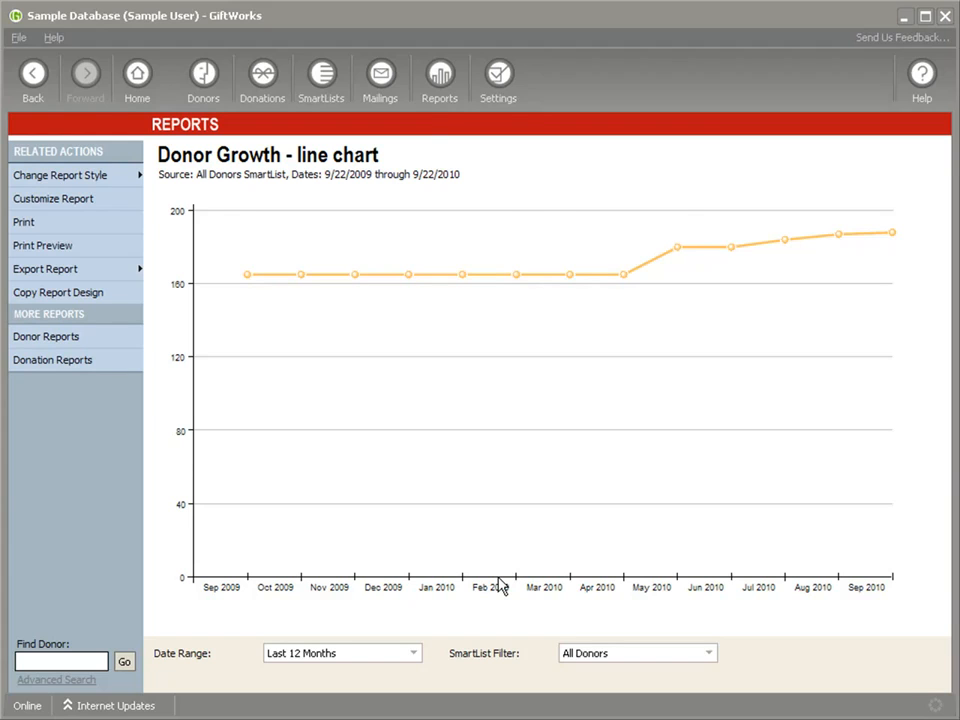
# Run the favorite report "Donor Growth - line chart" with its default report choices.
pyautogui.click(437, 78)
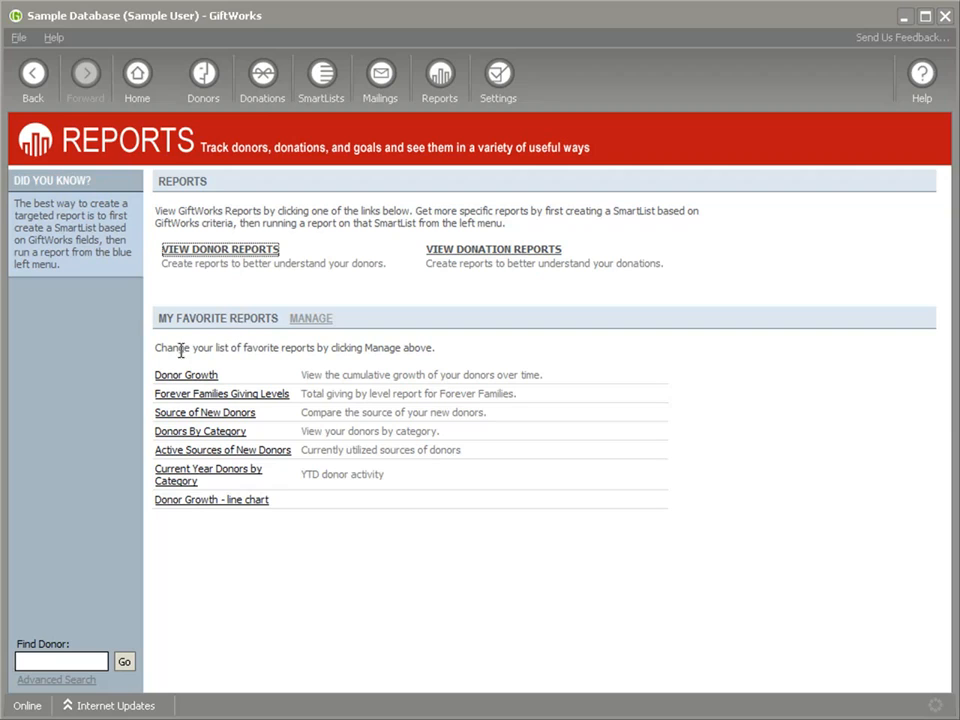
pyautogui.click(222, 510)
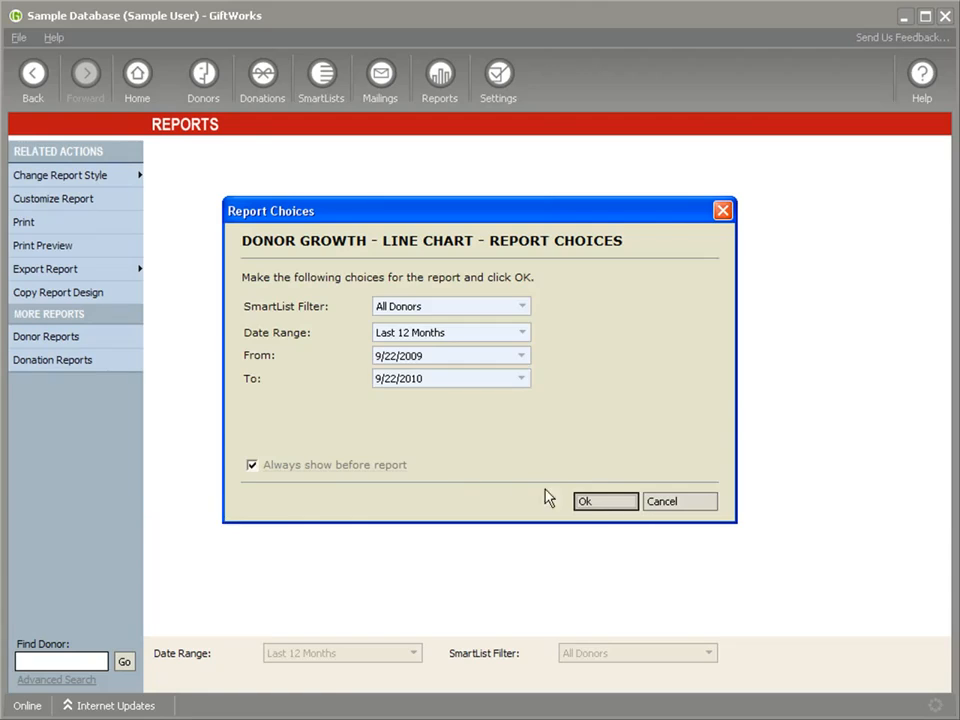
pyautogui.click(621, 503)
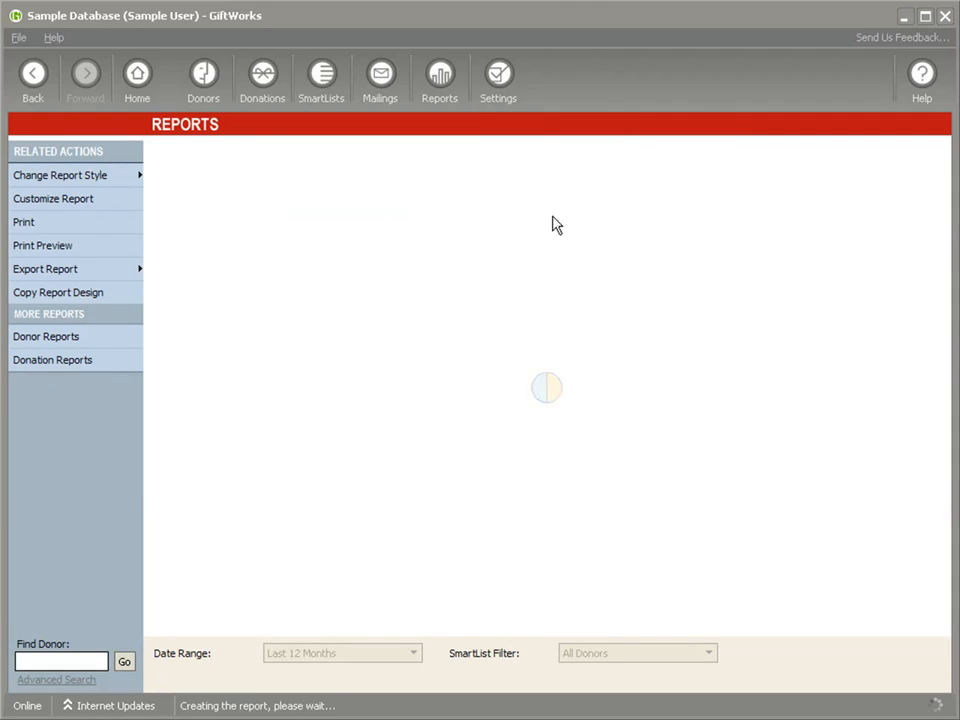
# Copy the line chart report's design as "Copy of Donor Growth - bar chart" and change the copy's style to a bar chart.
pyautogui.click(40, 294)
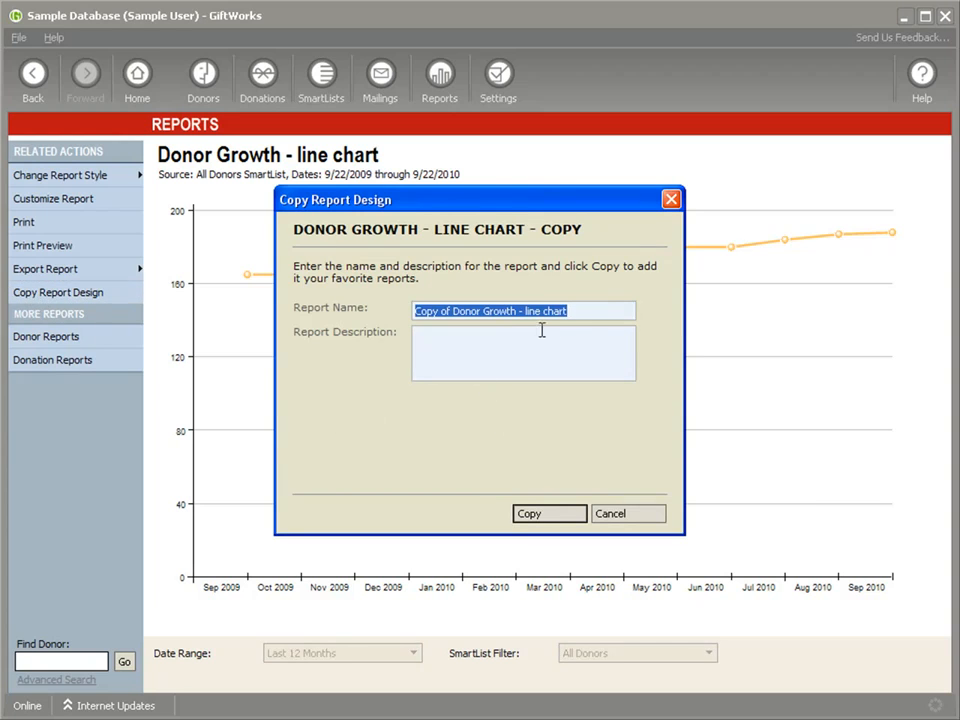
pyautogui.moveTo(527, 311); pyautogui.dragTo(584, 311)
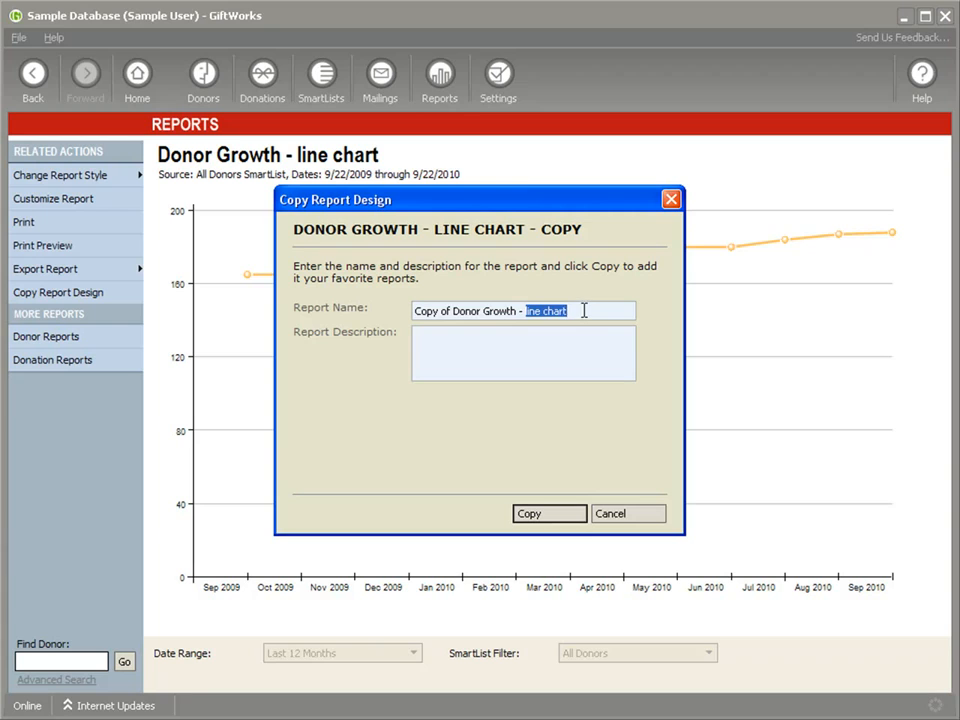
pyautogui.write('l')
pyautogui.write('ar chart')
pyautogui.click(558, 515)
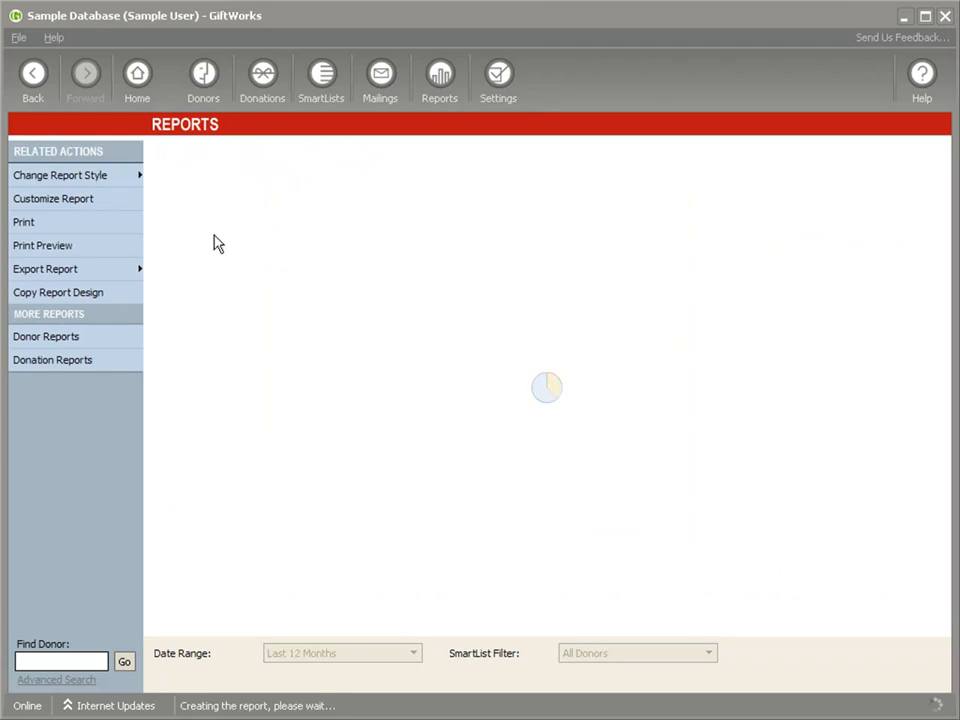
pyautogui.click(76, 177)
pyautogui.click(172, 199)
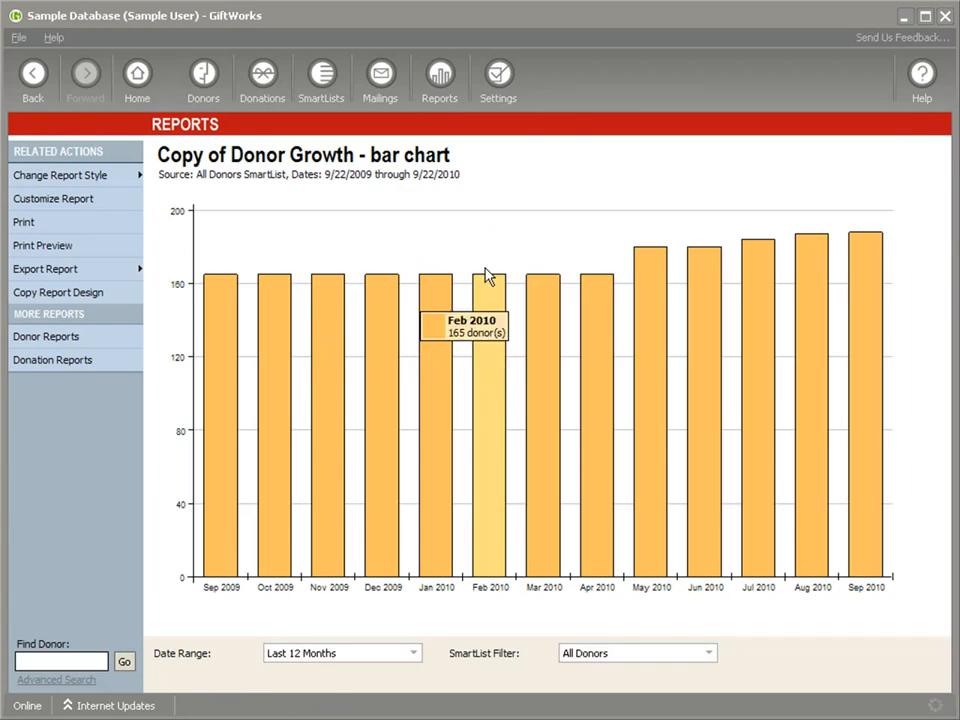
# Run the favorites "Donor Growth - line chart" and "Copy of Donor Growth - bar chart" with default choices to compare their saved styles.
pyautogui.click(450, 90)
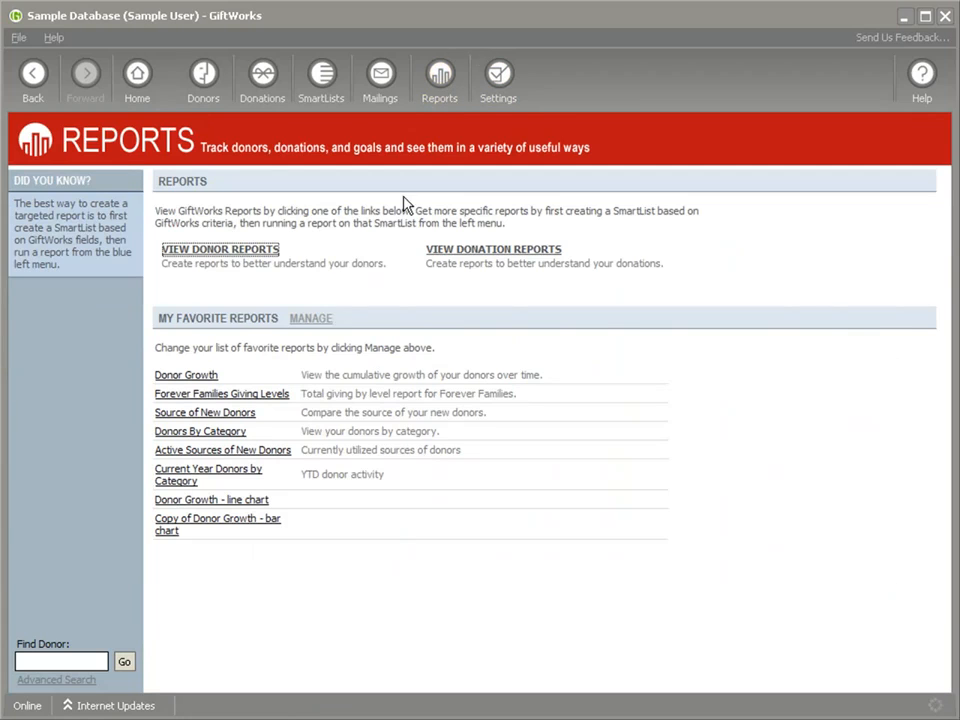
pyautogui.click(231, 504)
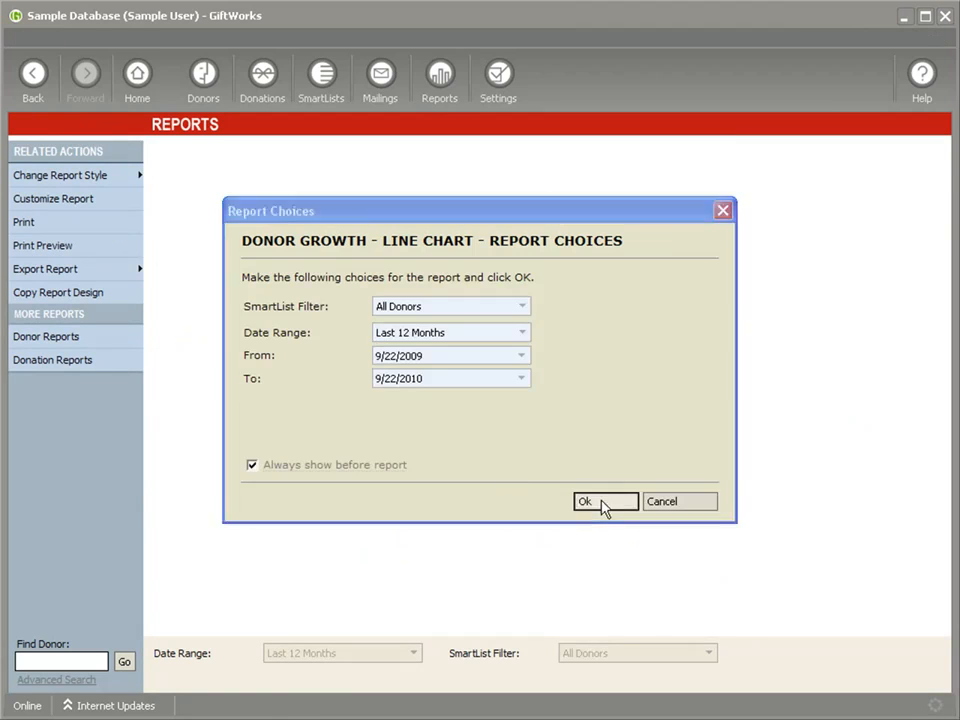
pyautogui.click(604, 504)
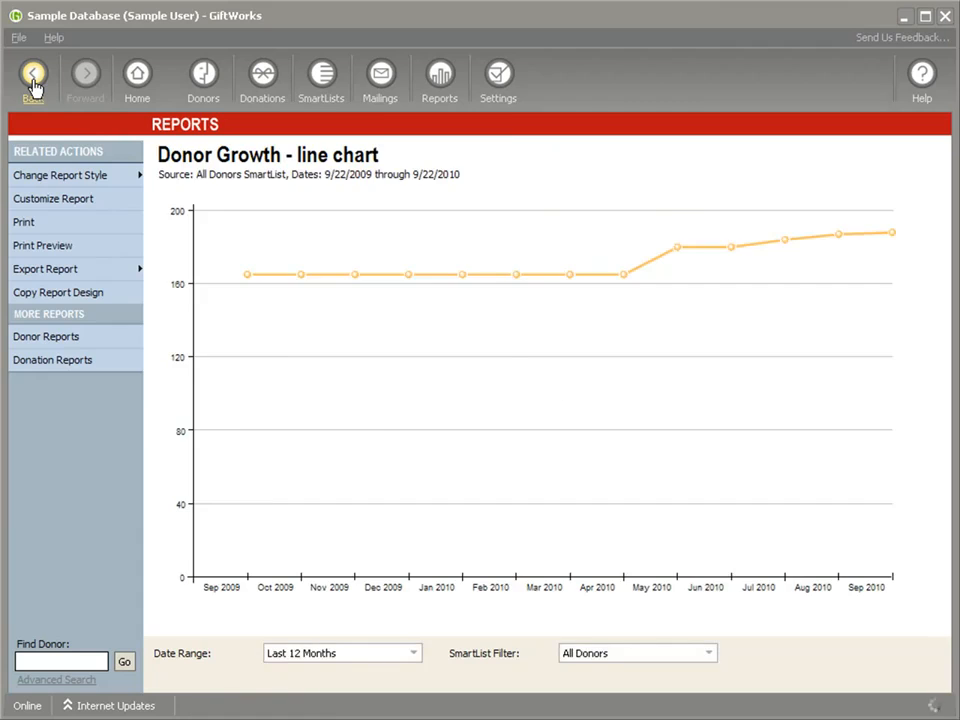
pyautogui.click(33, 80)
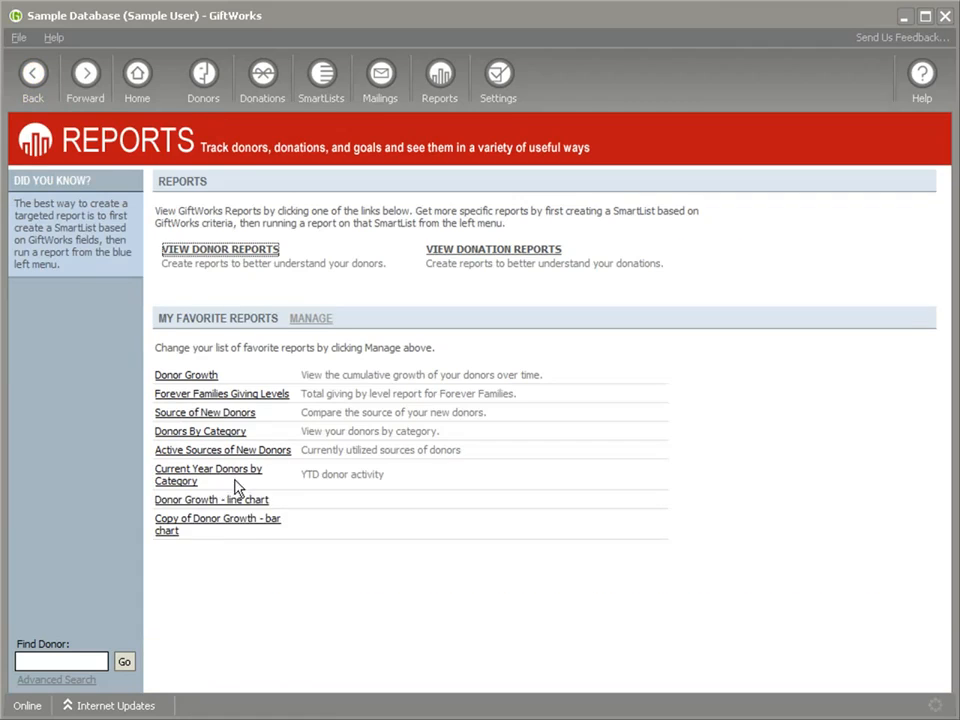
pyautogui.click(200, 525)
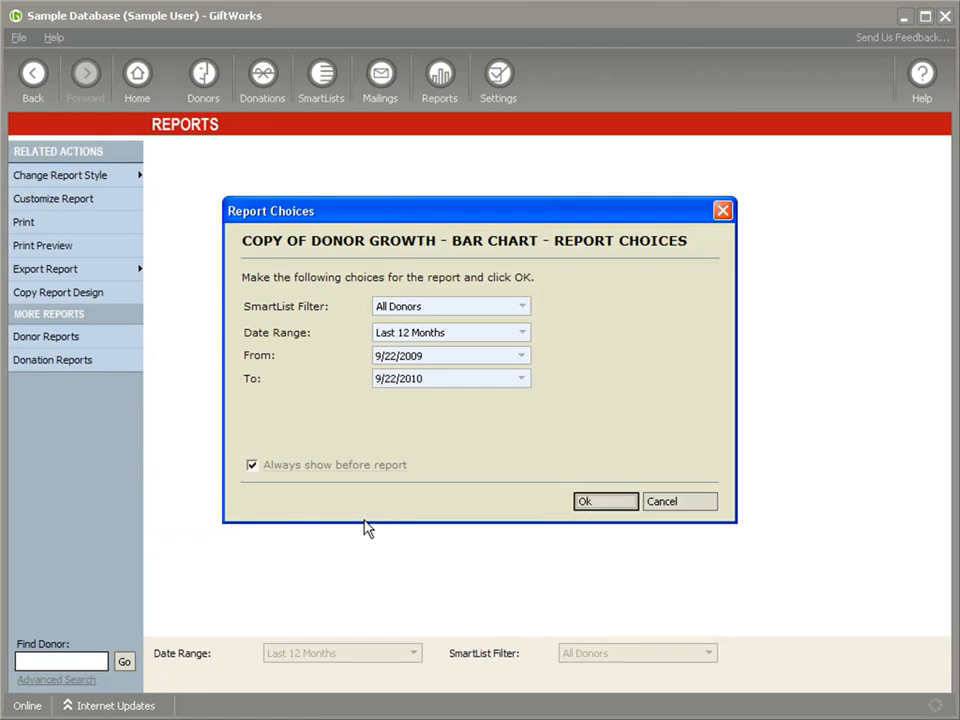
pyautogui.click(585, 505)
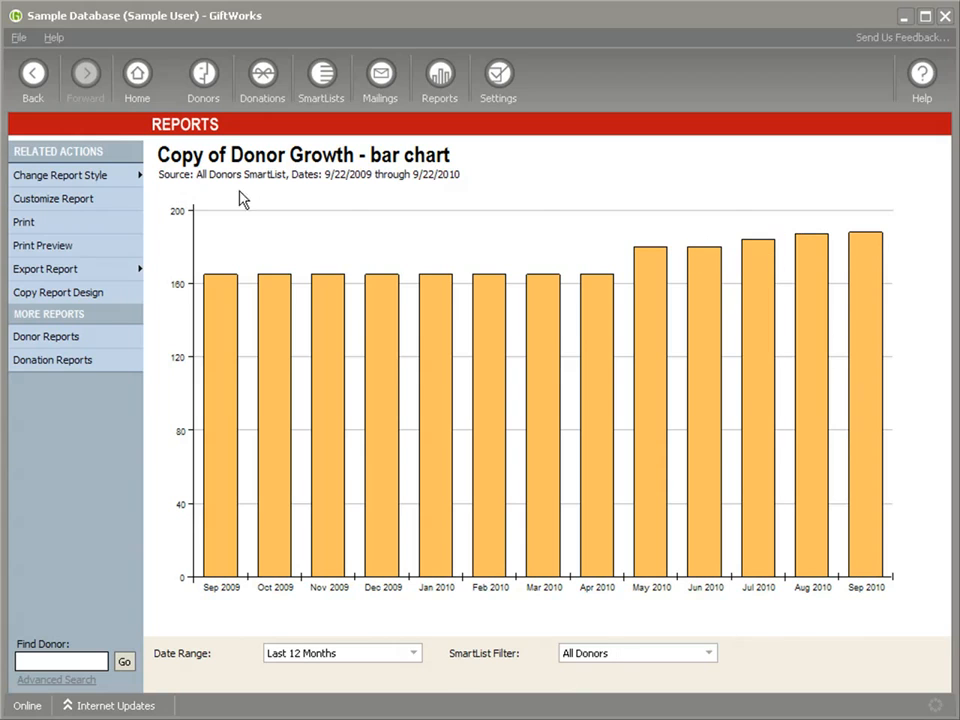
# Examine the format, filename and folder options for saving the bar chart report to a file, without exporting it.
pyautogui.click(62, 271)
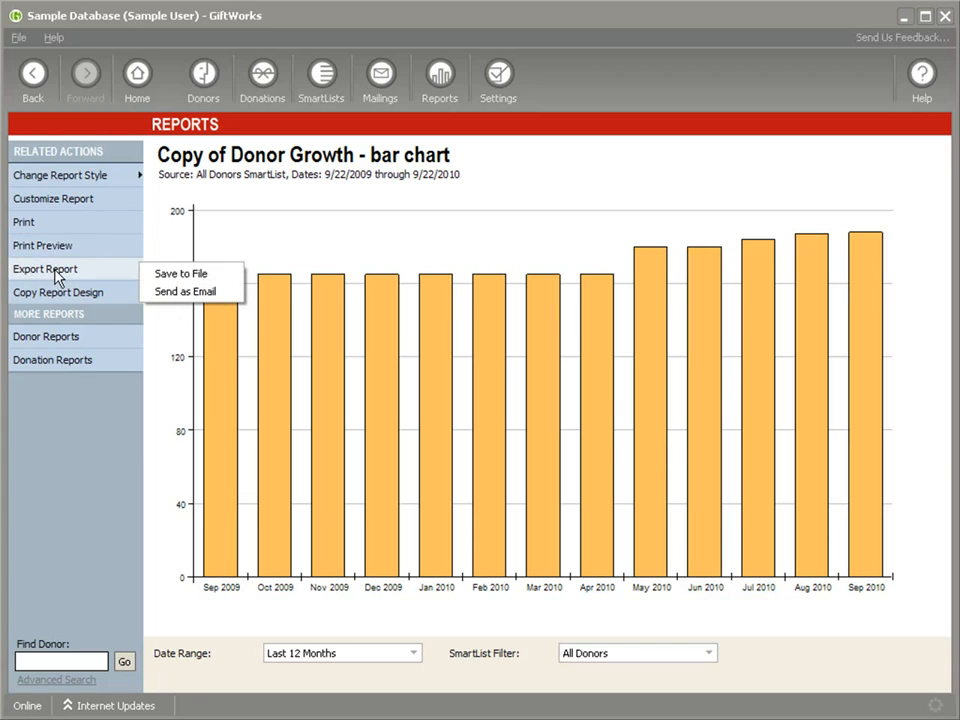
pyautogui.click(190, 273)
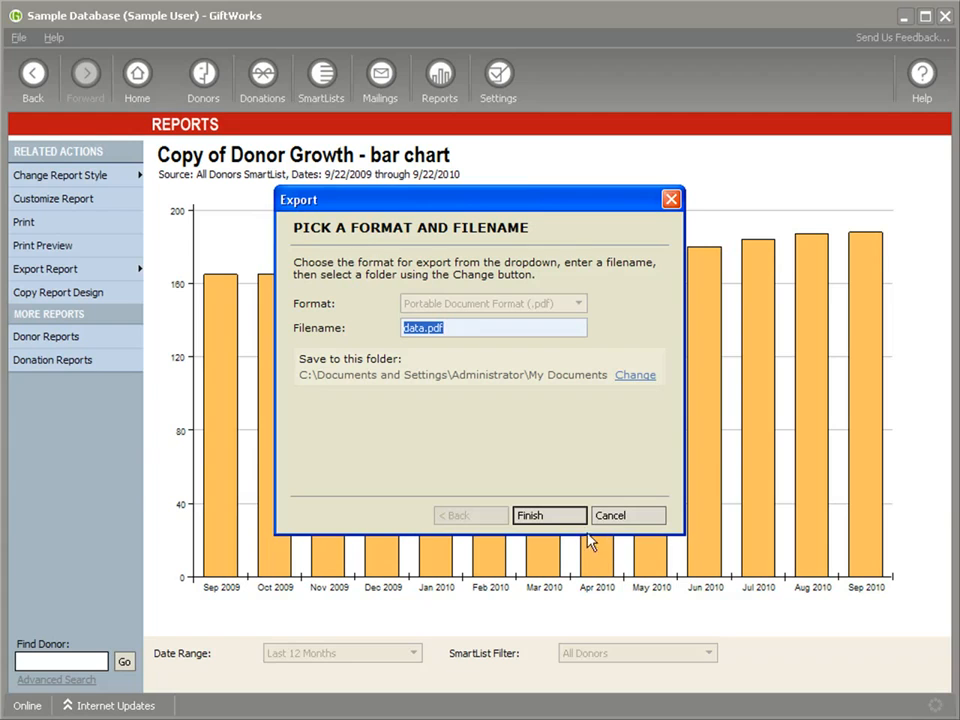
pyautogui.click(624, 528)
pyautogui.moveTo(697, 462)
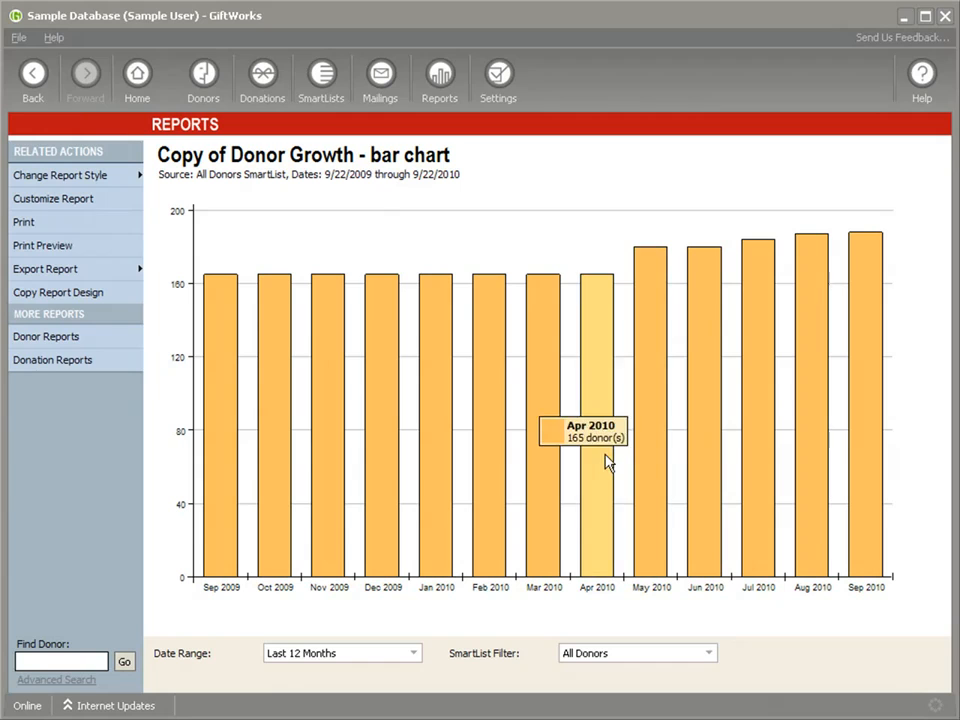
pyautogui.click(70, 270)
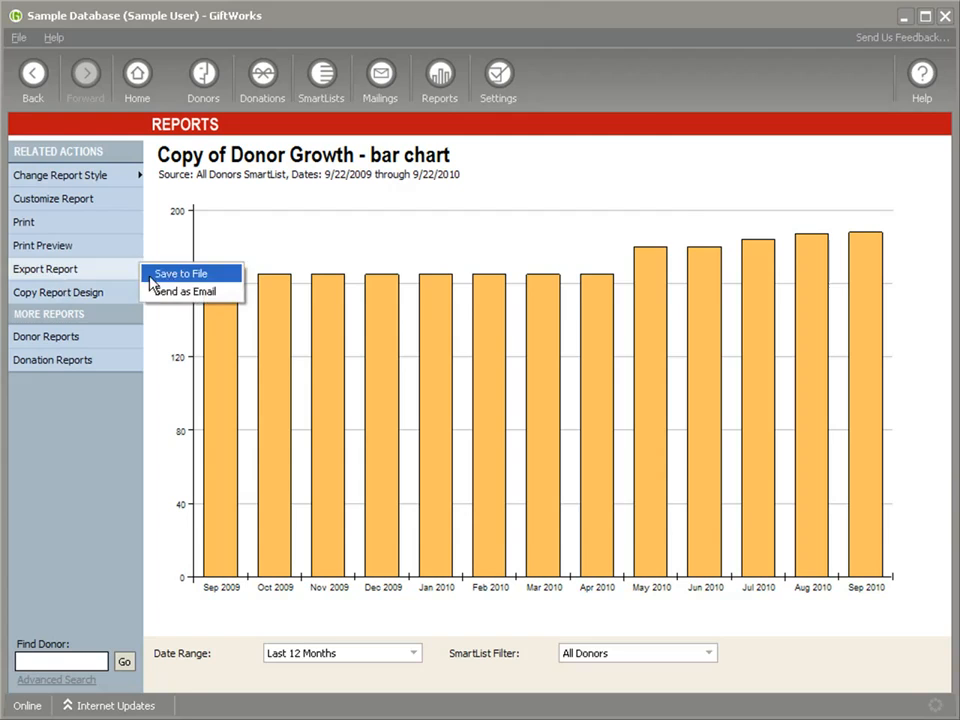
pyautogui.click(180, 278)
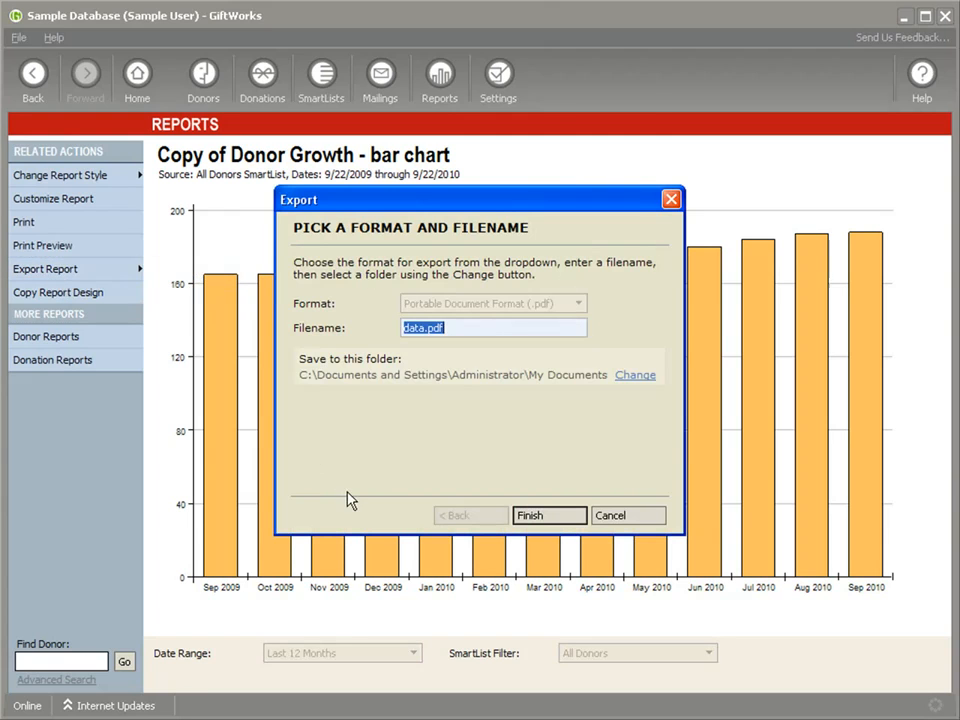
pyautogui.click(646, 516)
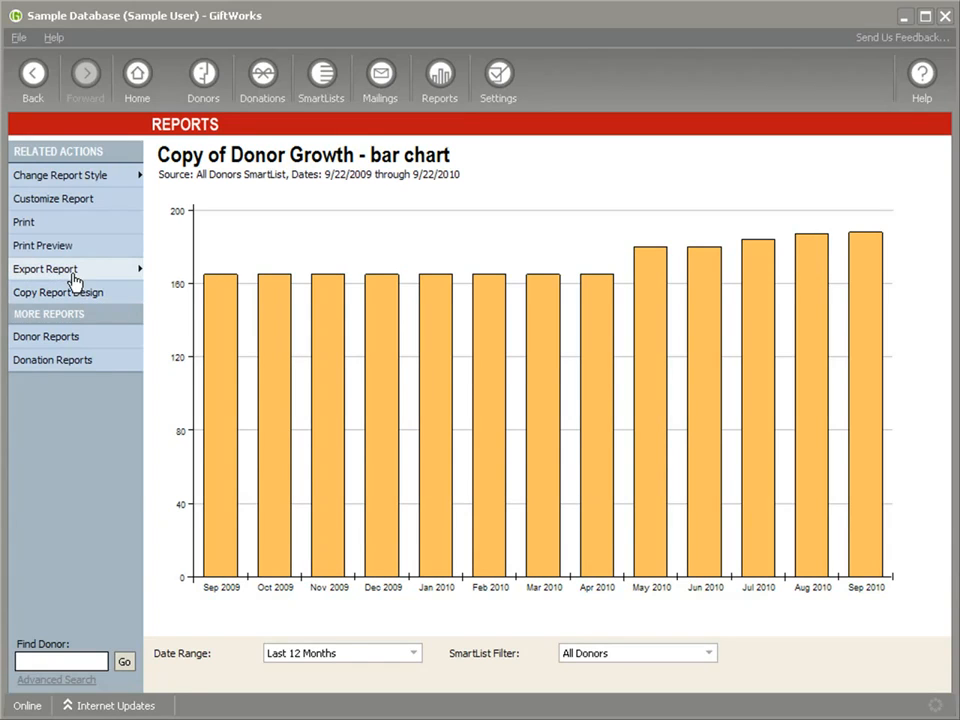
# Review the format, filename, recipient and message fields for emailing the bar chart report, and close them without sending.
pyautogui.click(40, 273)
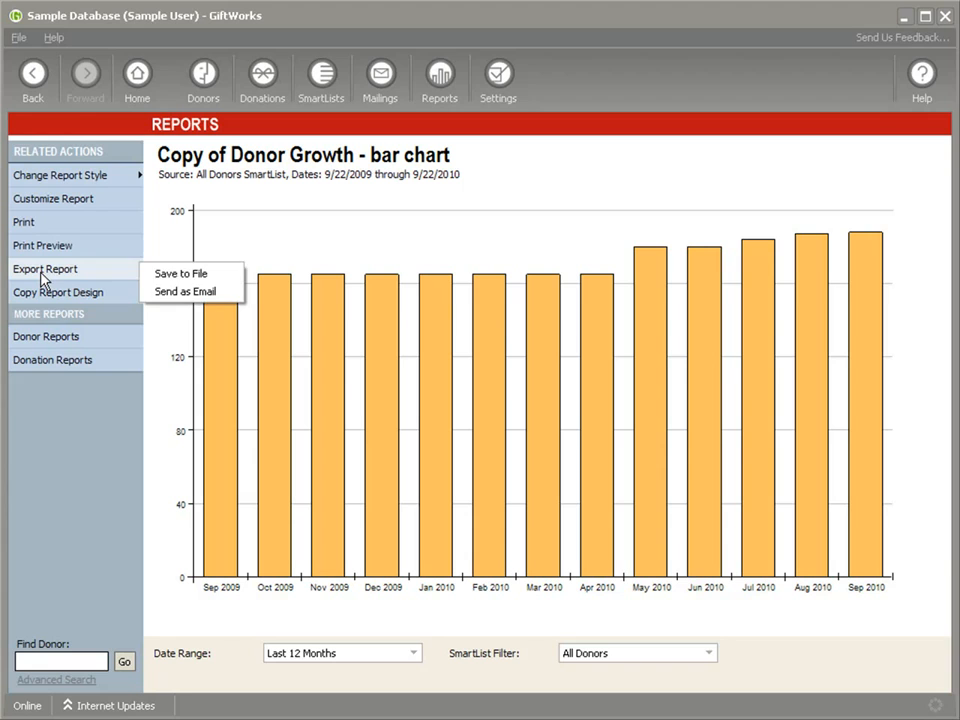
pyautogui.click(183, 291)
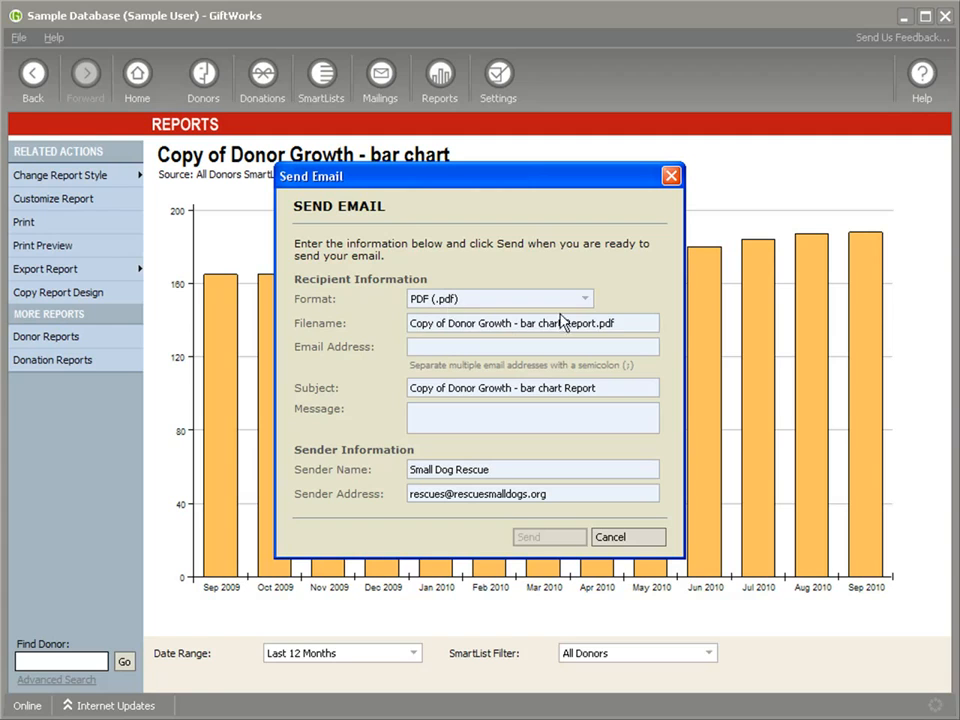
pyautogui.moveTo(616, 326); pyautogui.dragTo(418, 326)
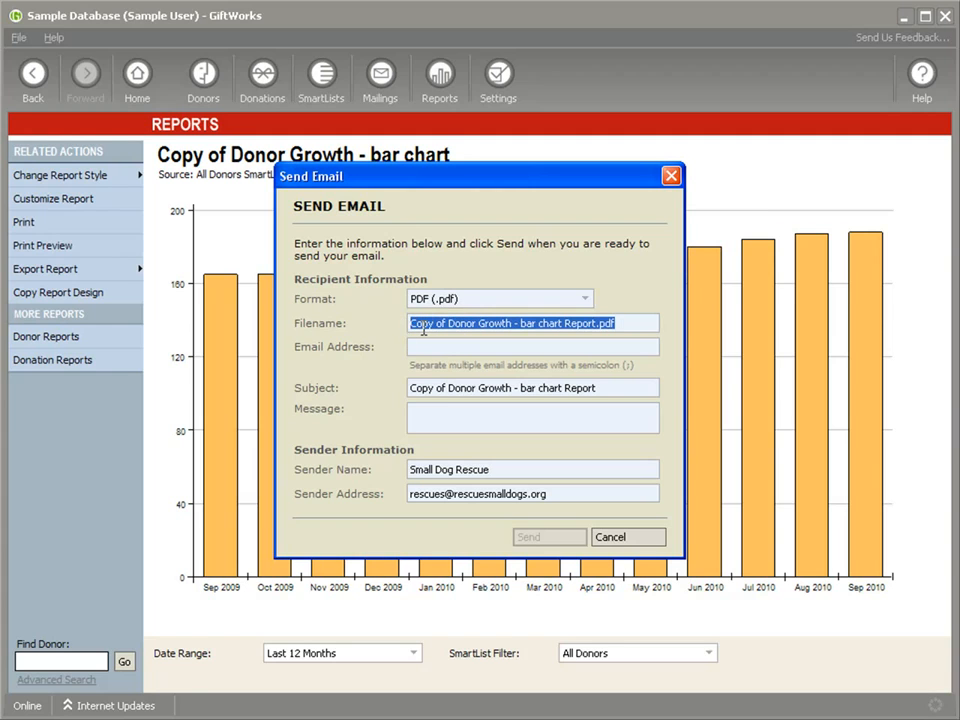
pyautogui.click(420, 346)
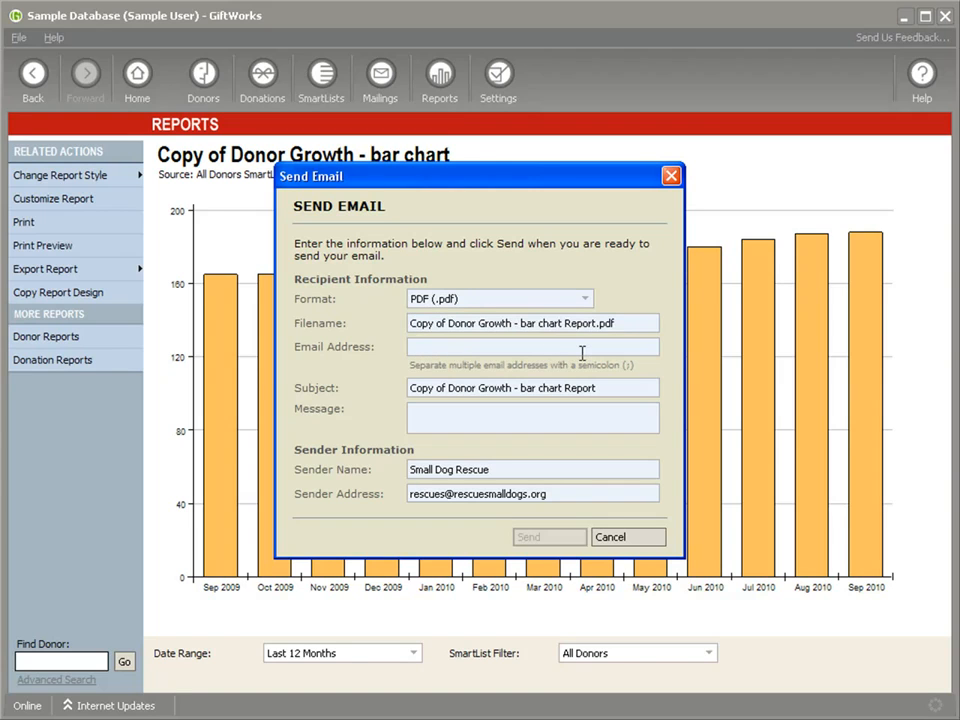
pyautogui.click(471, 410)
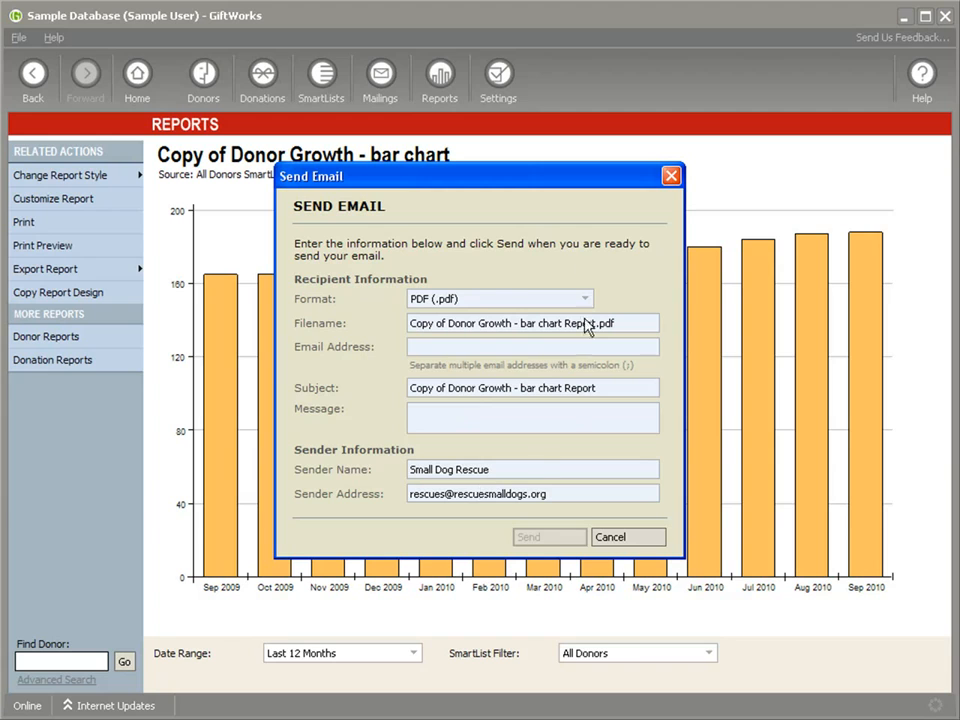
pyautogui.click(616, 538)
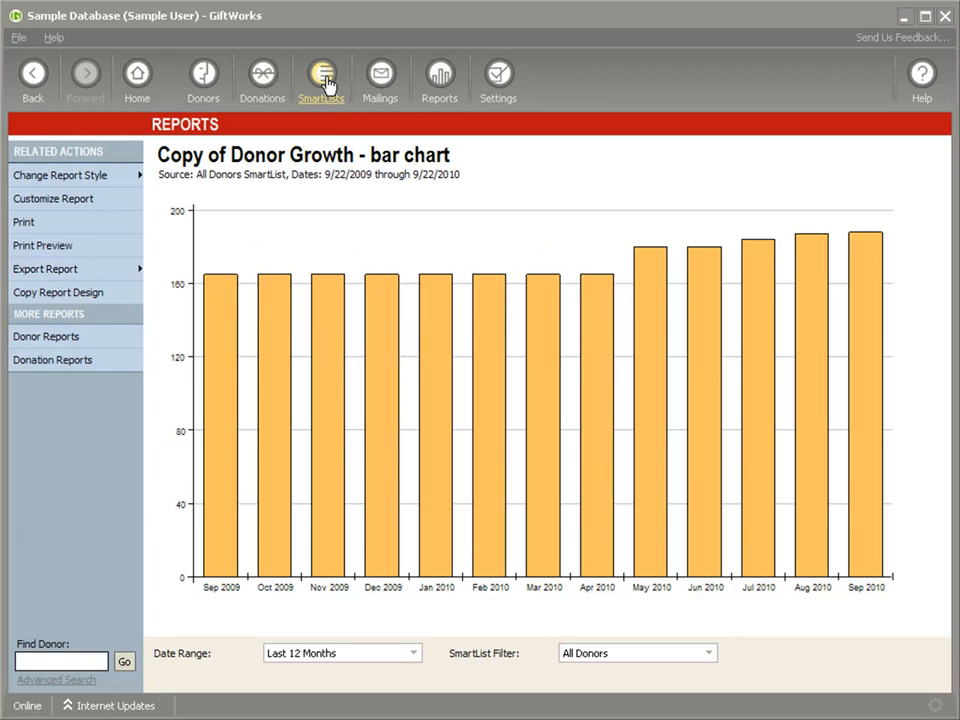
# Open the Board Members SmartList to check its export choices, and return to the reports overview.
pyautogui.click(325, 82)
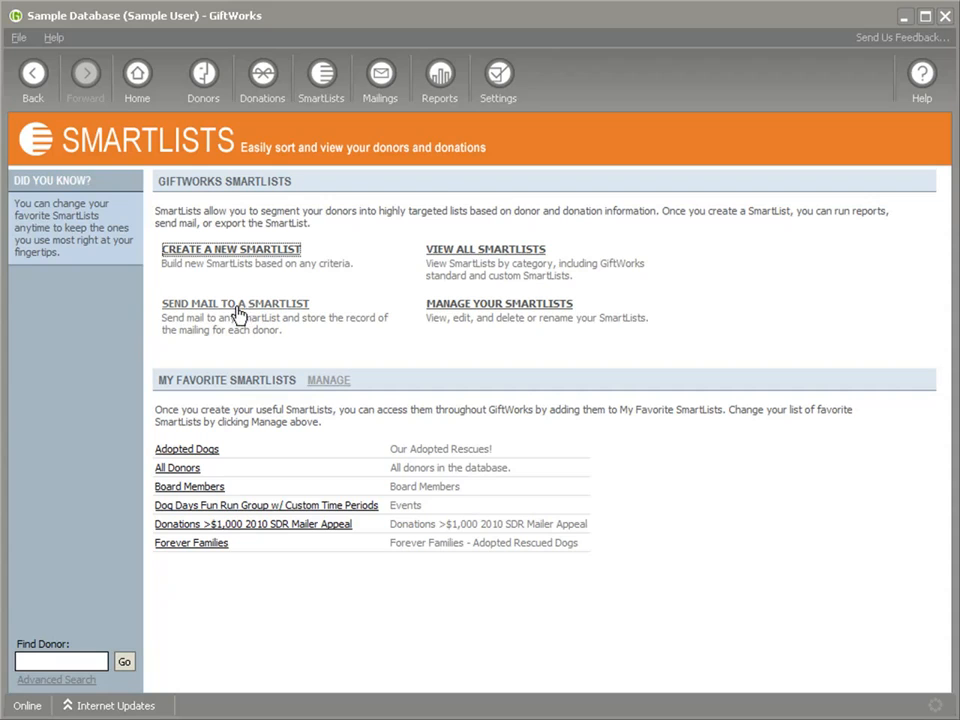
pyautogui.click(185, 489)
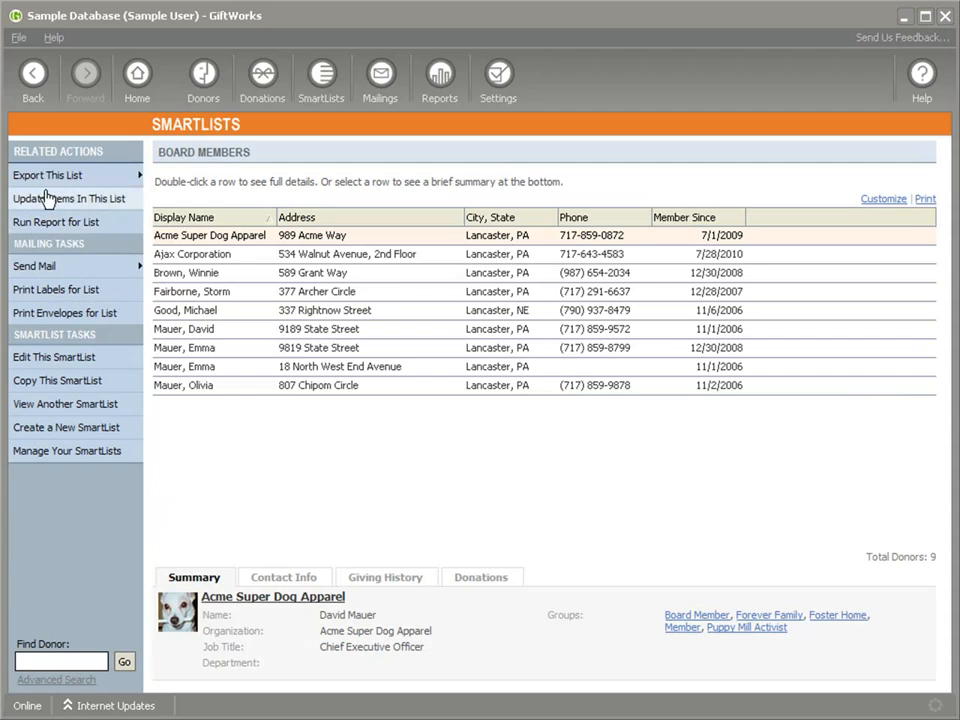
pyautogui.click(47, 178)
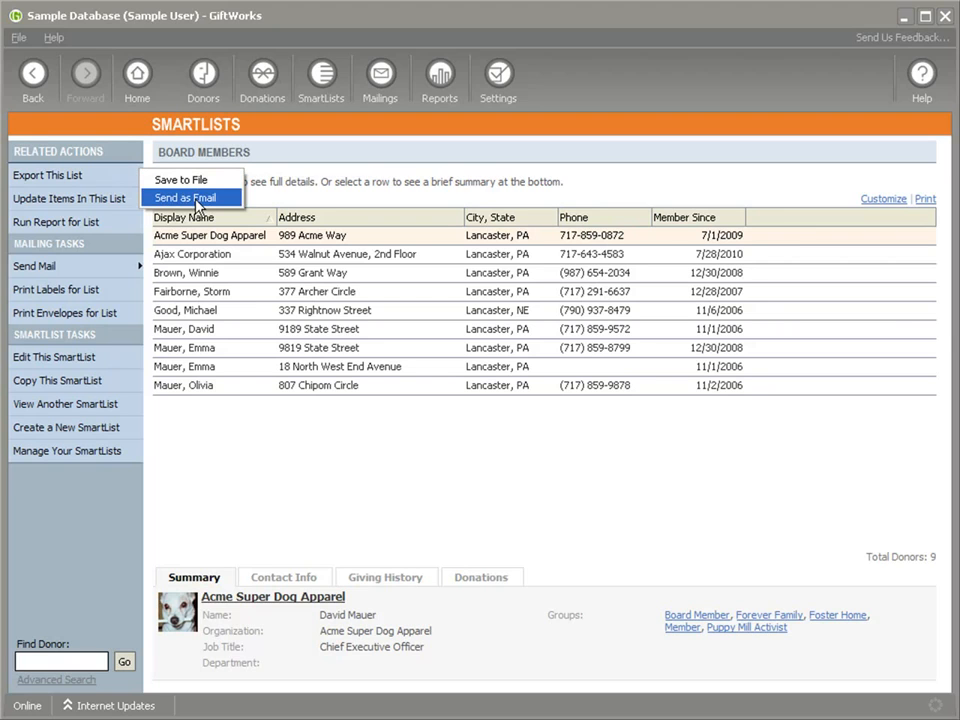
pyautogui.click(321, 429)
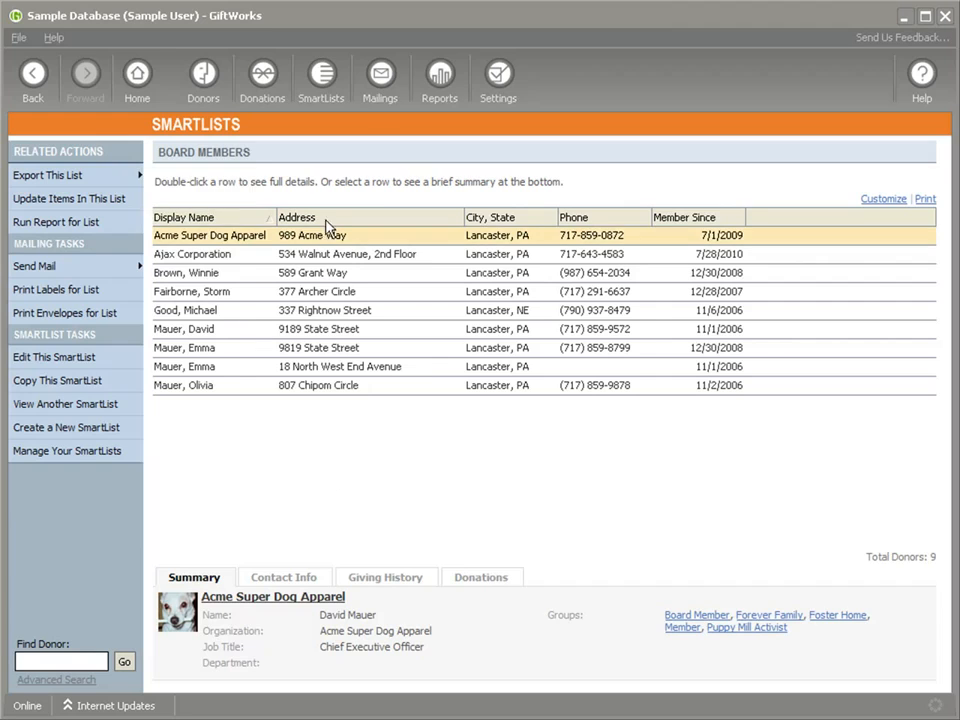
pyautogui.click(438, 78)
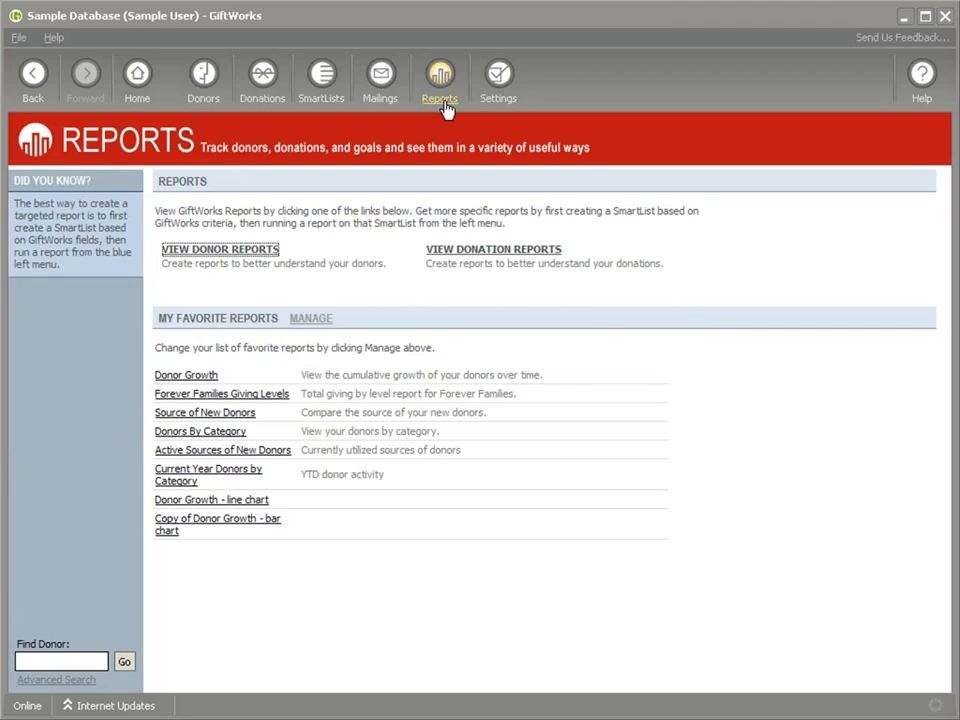